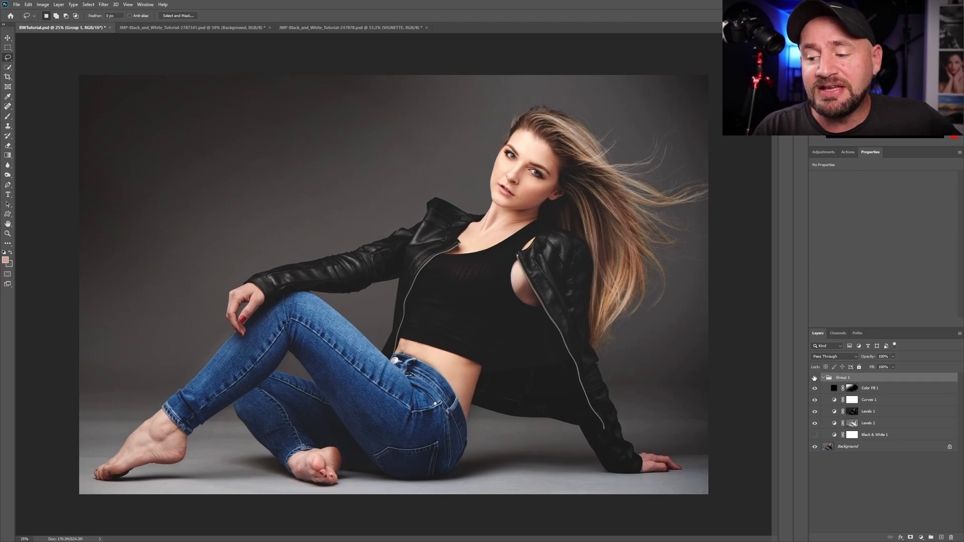
# - Compare the finished example with its adjustment group off and on, and look through the other open example portraits
pyautogui.click(814, 378)
pyautogui.click(814, 378)
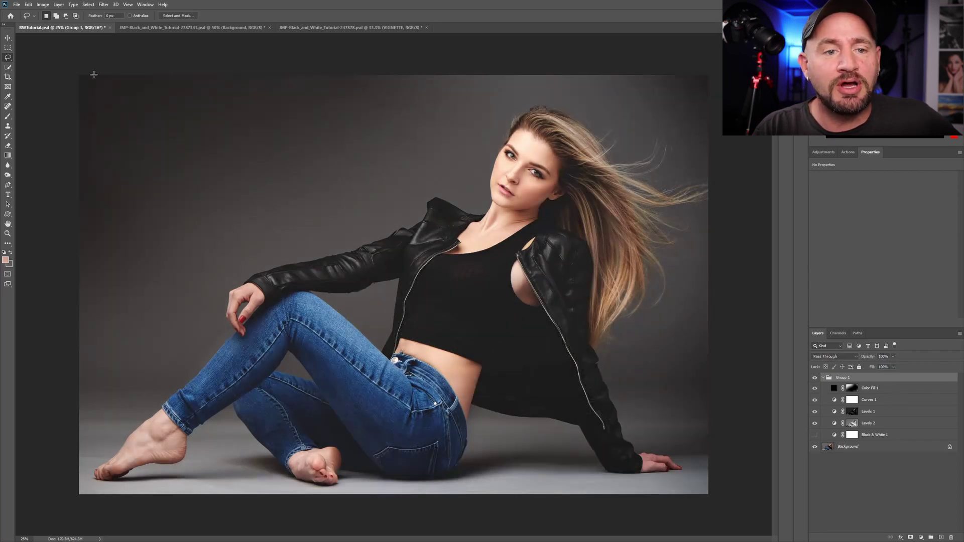
pyautogui.click(185, 28)
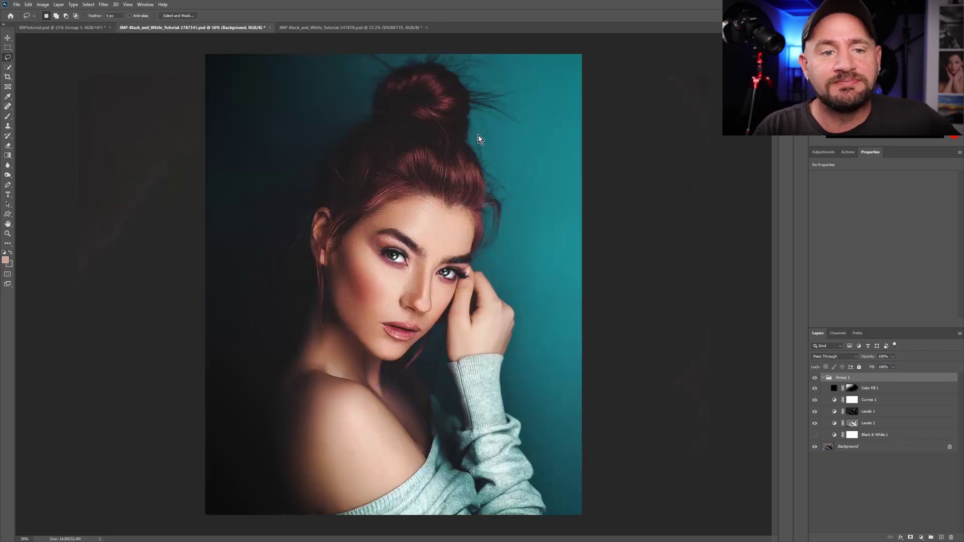
pyautogui.click(814, 378)
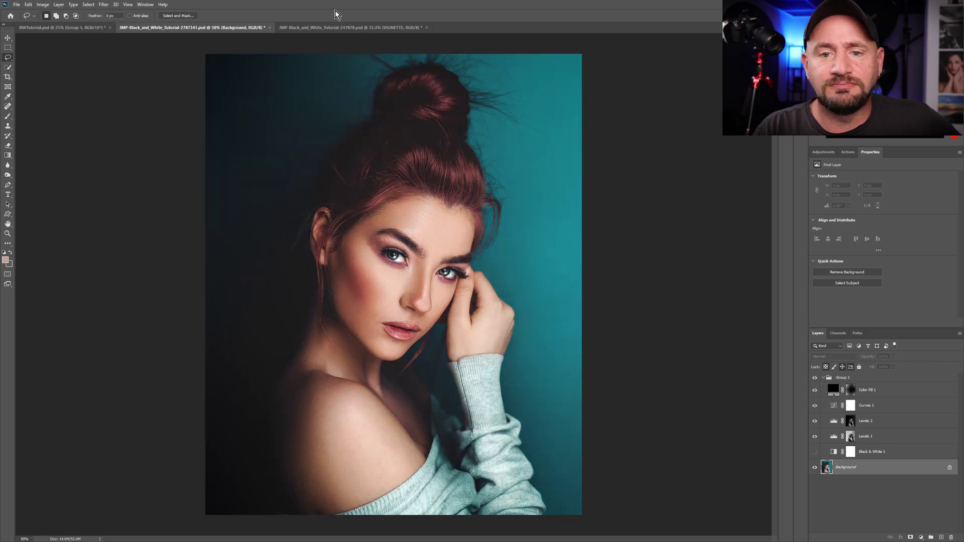
pyautogui.click(345, 28)
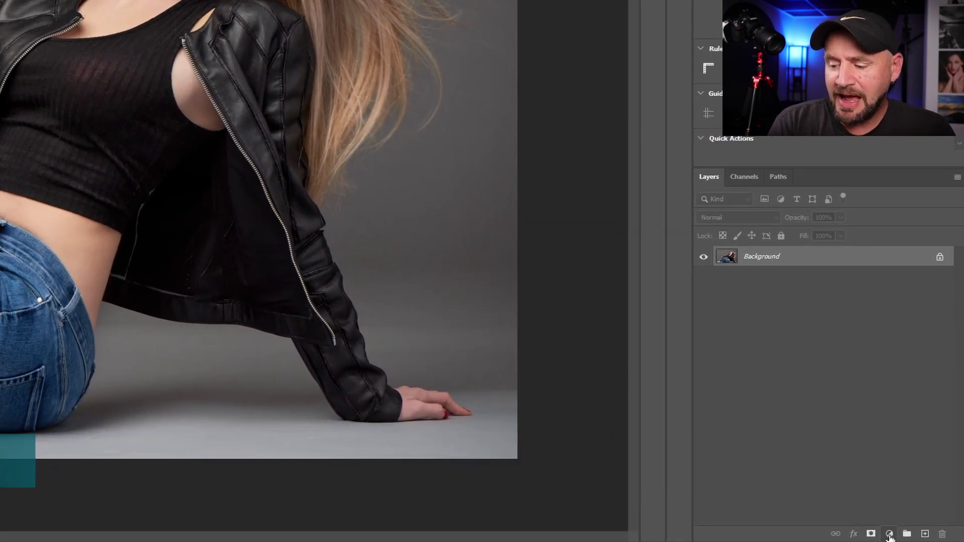
# - Add a Black & White adjustment layer above the Background and compare the photo with the adjustment off and on
pyautogui.click(889, 534)
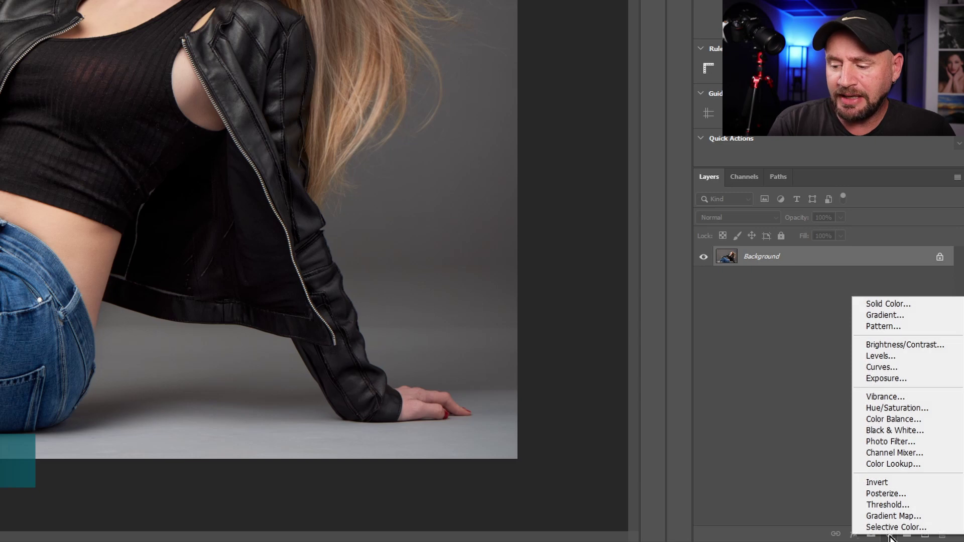
pyautogui.click(892, 430)
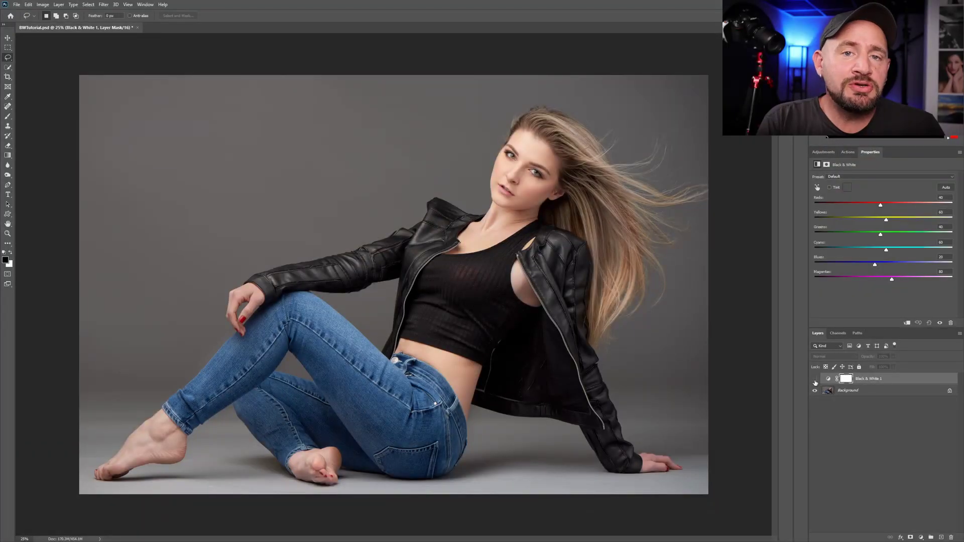
pyautogui.click(814, 380)
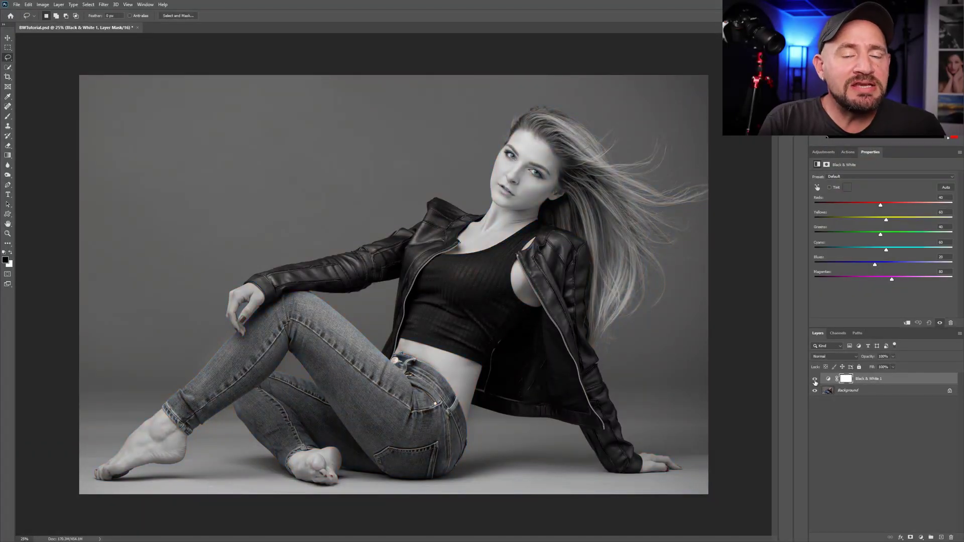
pyautogui.click(814, 379)
pyautogui.click(814, 379)
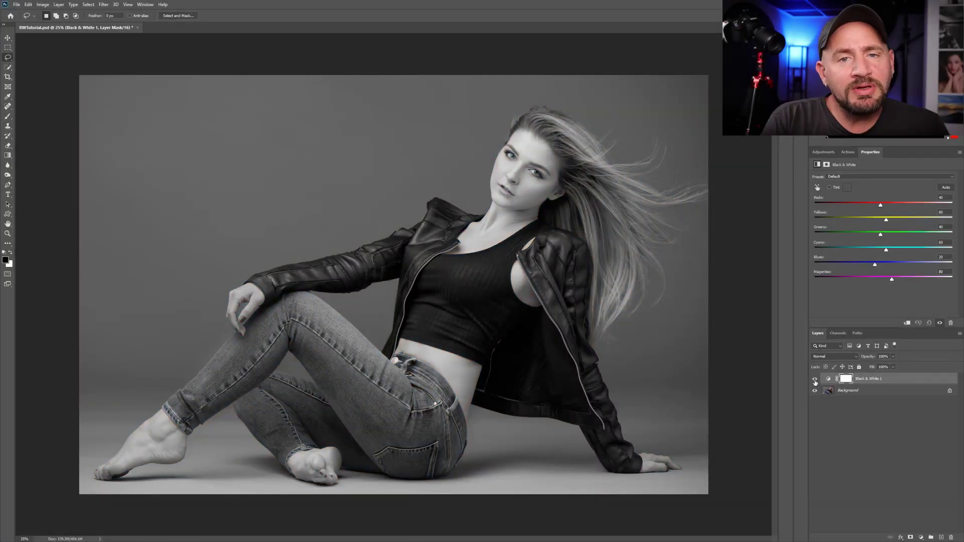
pyautogui.click(814, 380)
pyautogui.click(814, 379)
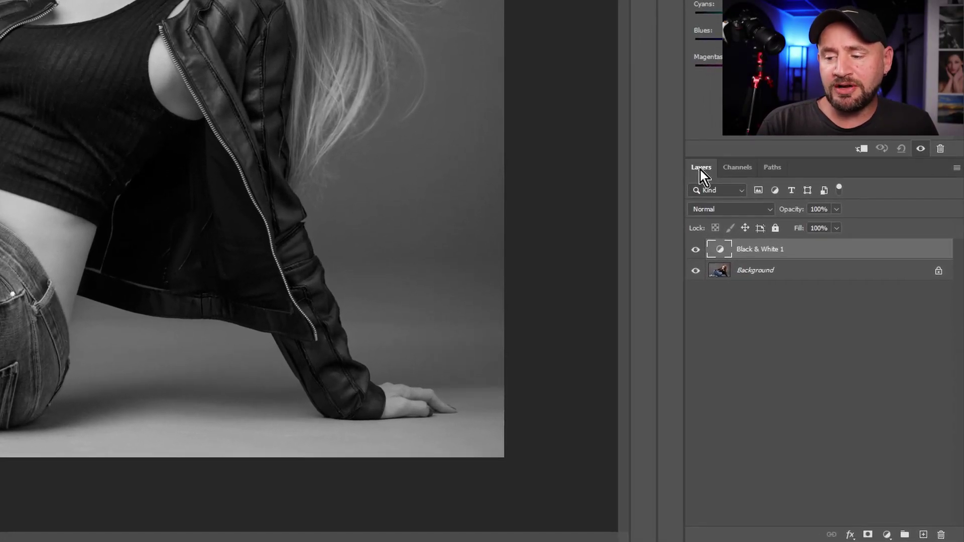
# - Load the RGB channel's luminosity as a selection and save it as a new alpha channel
pyautogui.click(739, 170)
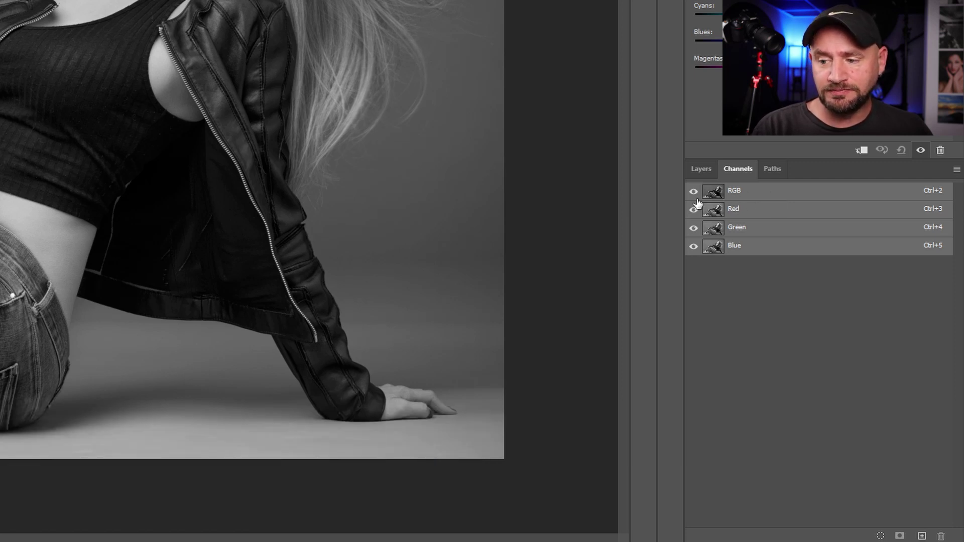
pyautogui.keyDown('ctrl'); pyautogui.click(713, 191); pyautogui.keyUp('ctrl')
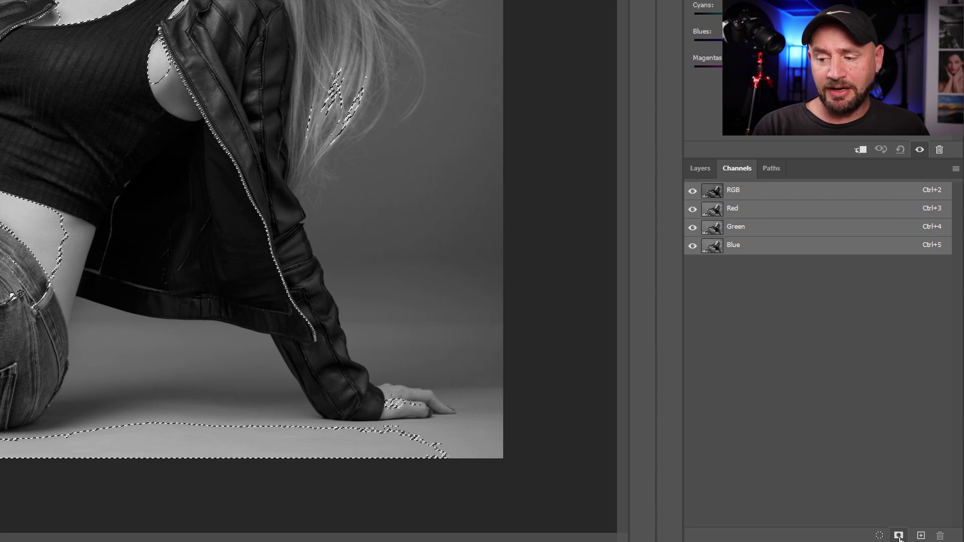
pyautogui.click(898, 535)
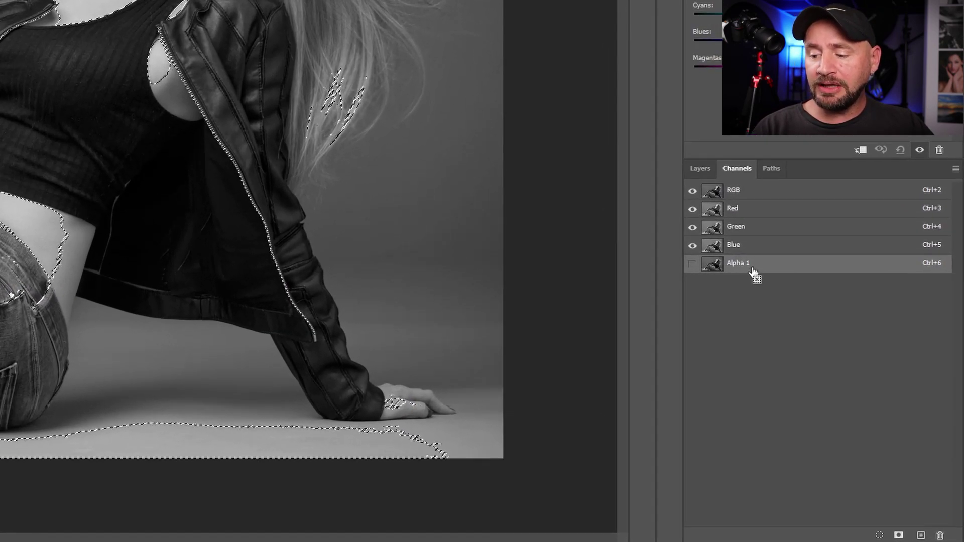
# - Intersect the selection with Alpha 1, save it as a channel named HIGHLIGHTS, and return to the RGB composite
pyautogui.keyDown('ctrl'); pyautogui.keyDown('alt'); pyautogui.keyDown('shift'); pyautogui.click(751, 270); pyautogui.keyUp('shift'); pyautogui.keyUp('alt'); pyautogui.keyUp('ctrl')
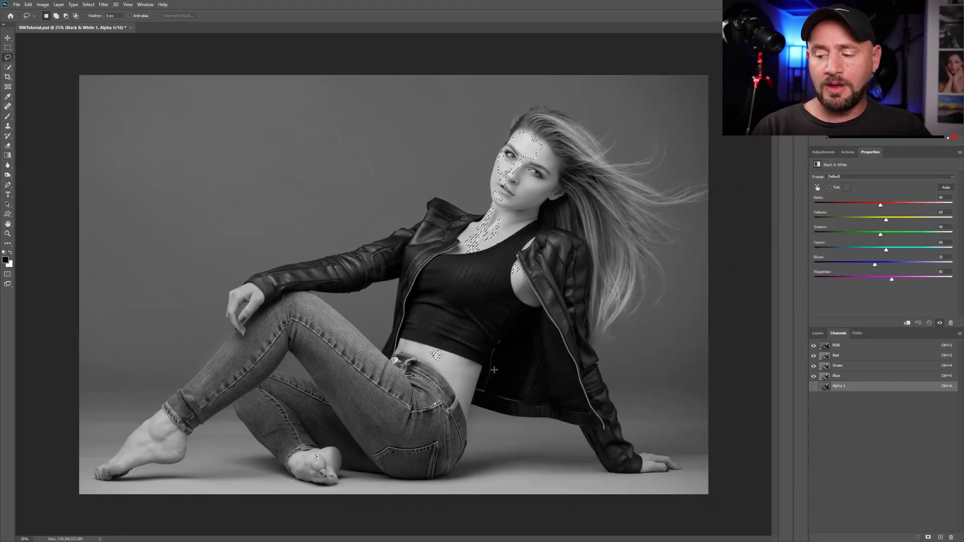
pyautogui.click(928, 537)
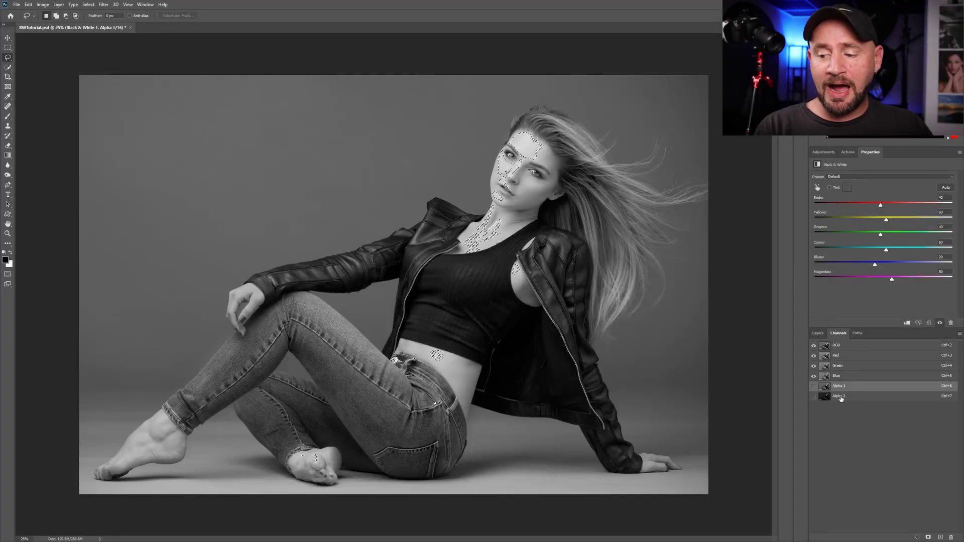
pyautogui.doubleClick(839, 396)
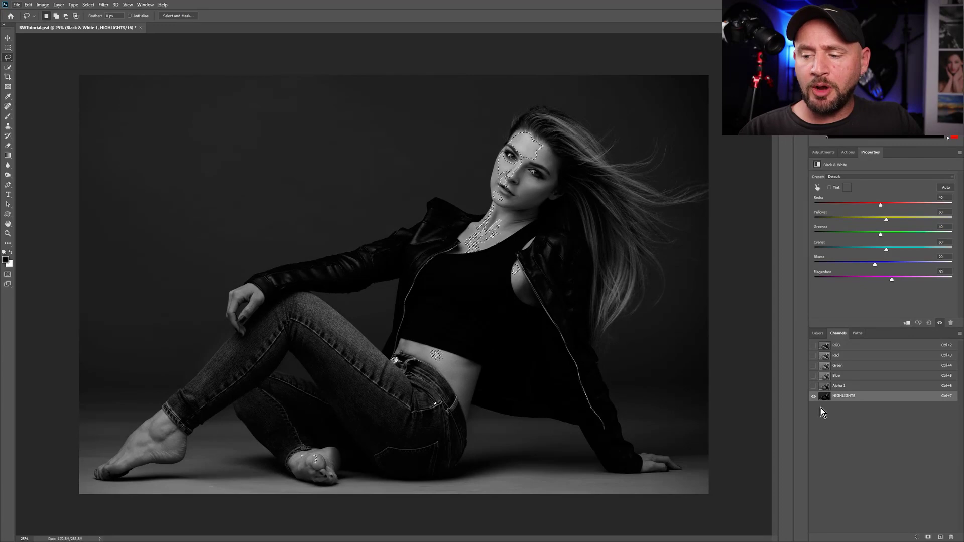
pyautogui.click(862, 347)
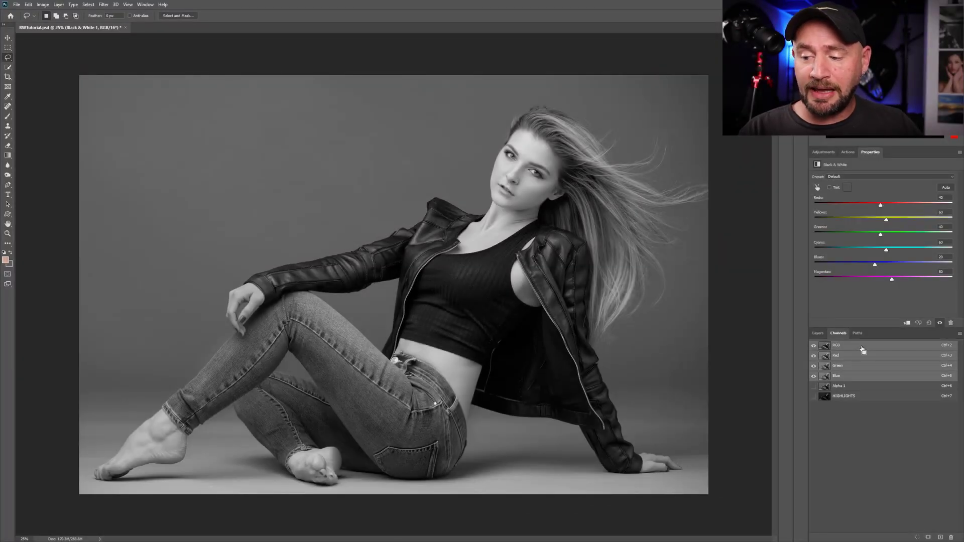
# - Load the RGB luminosity, invert the selection, and store the dark-tone selections as new alpha channels
pyautogui.keyDown('ctrl'); pyautogui.click(860, 346); pyautogui.keyUp('ctrl')
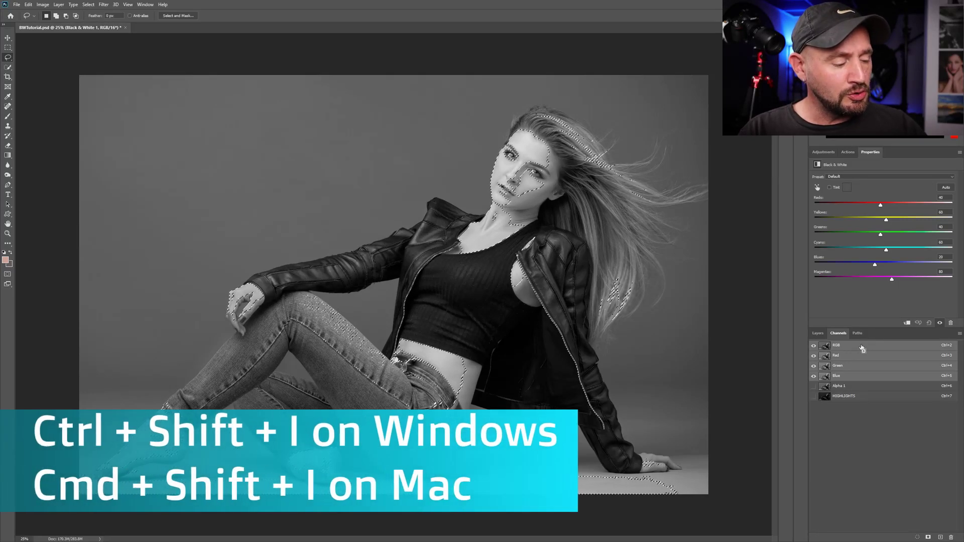
pyautogui.hotkey('ctrl', 'shift', 'i')
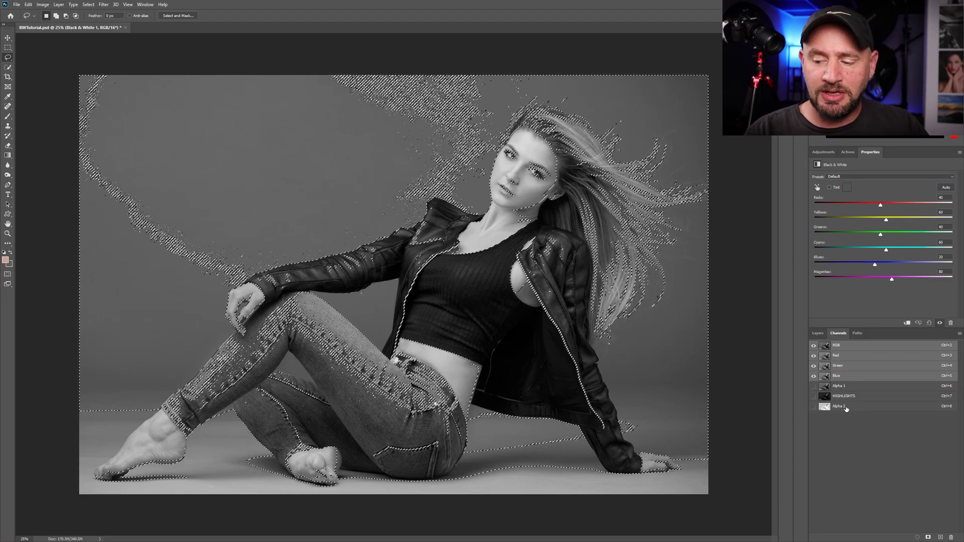
pyautogui.click(927, 537)
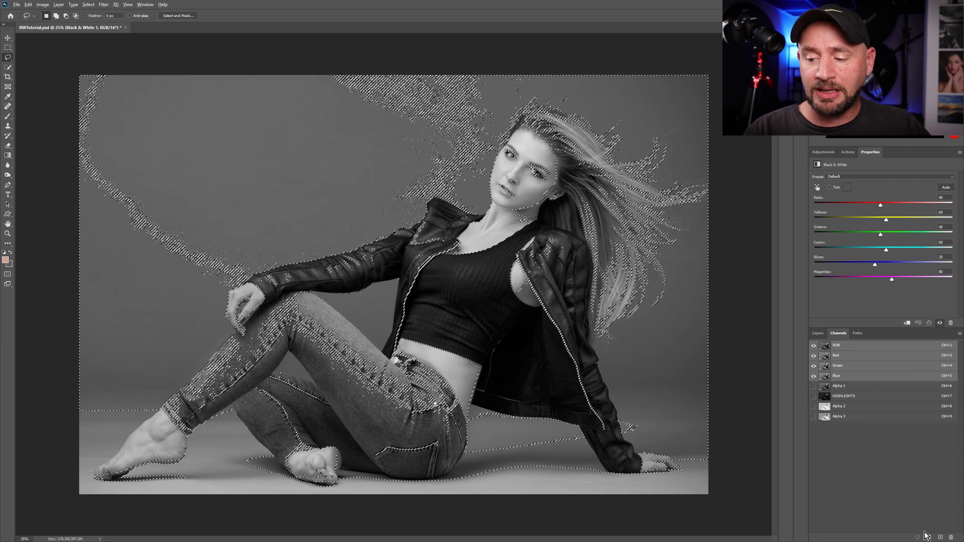
# - Intersect the dark-tone selection with Alpha 2 again, save it as a channel named SHADOWS, and return to the RGB composite
pyautogui.keyDown('ctrl'); pyautogui.click(859, 410); pyautogui.keyUp('ctrl')
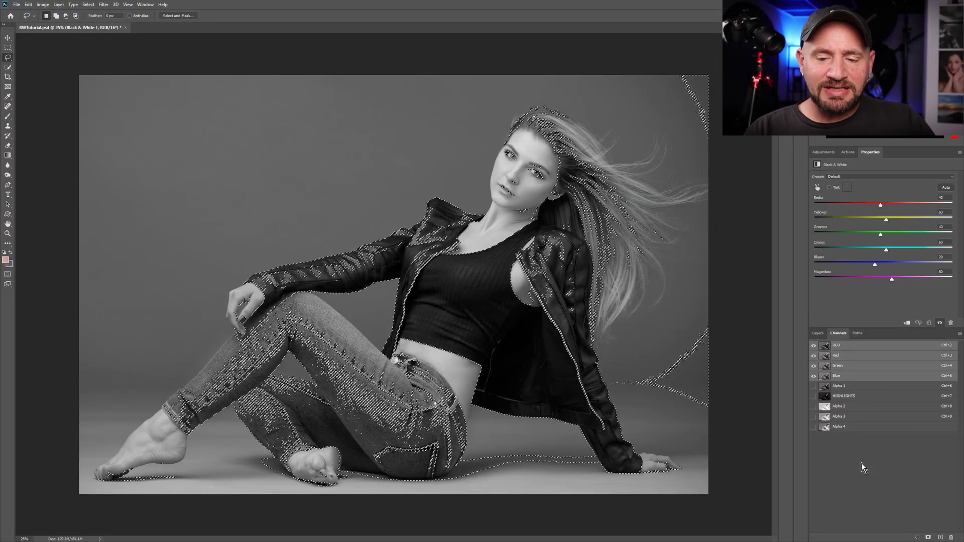
pyautogui.doubleClick(839, 426)
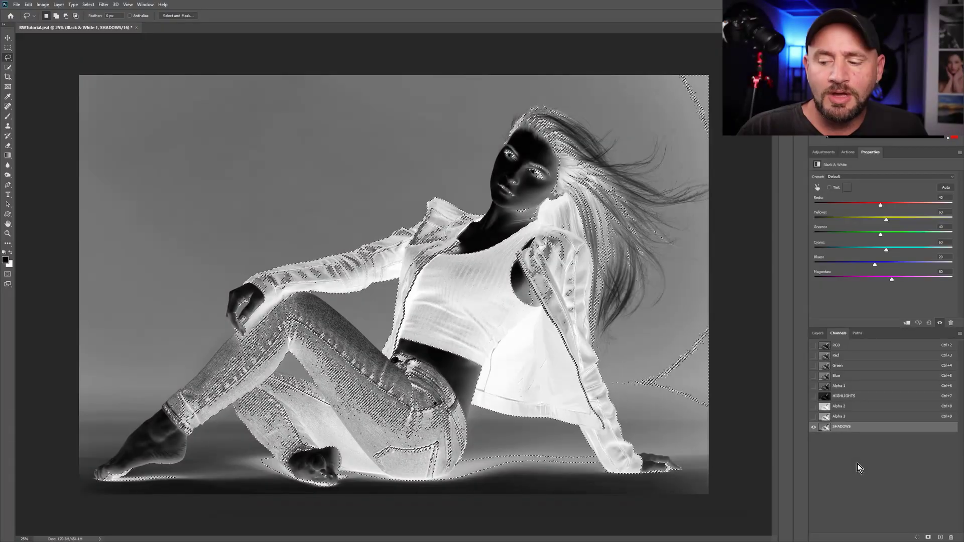
pyautogui.click(862, 349)
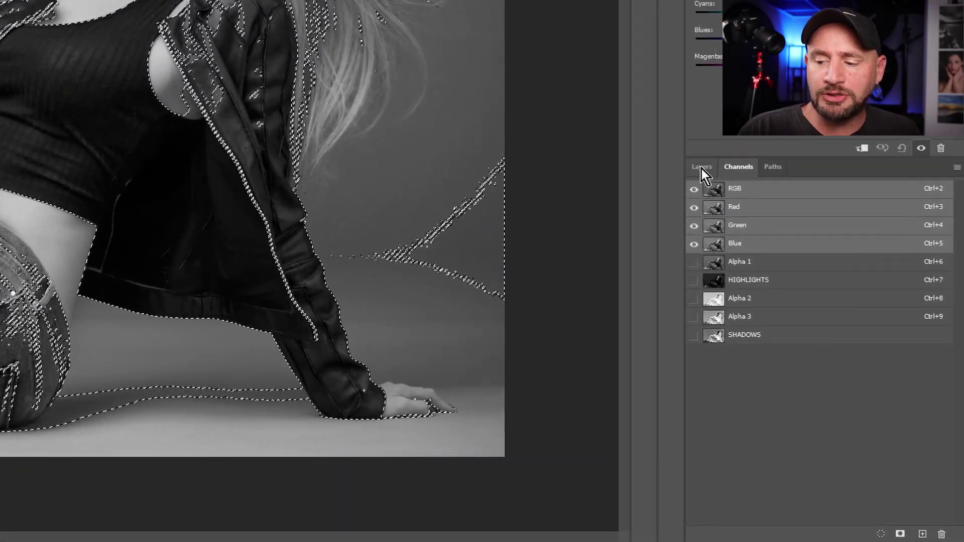
# - Add a Levels adjustment layer masked by the shadow selection above the Black & White layer and rename it Shadows
pyautogui.click(818, 333)
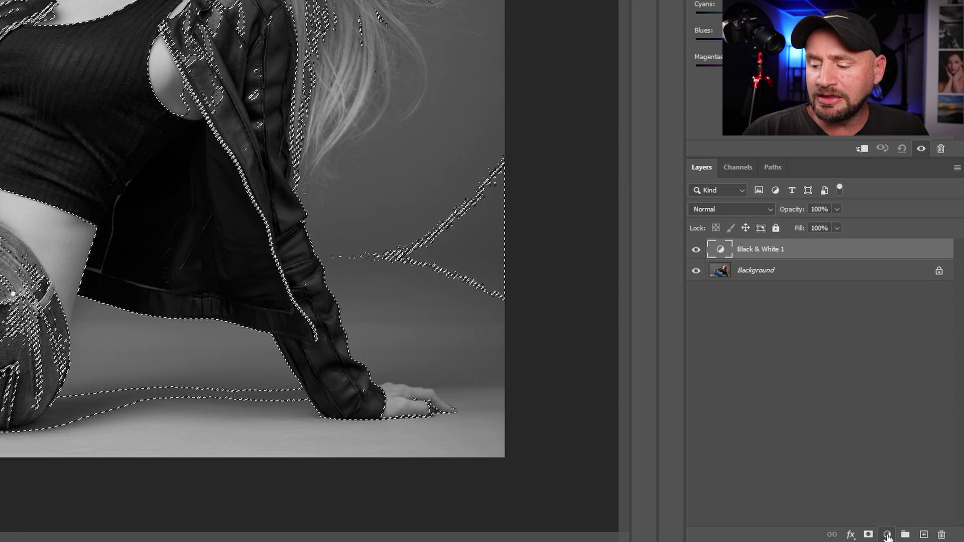
pyautogui.click(887, 535)
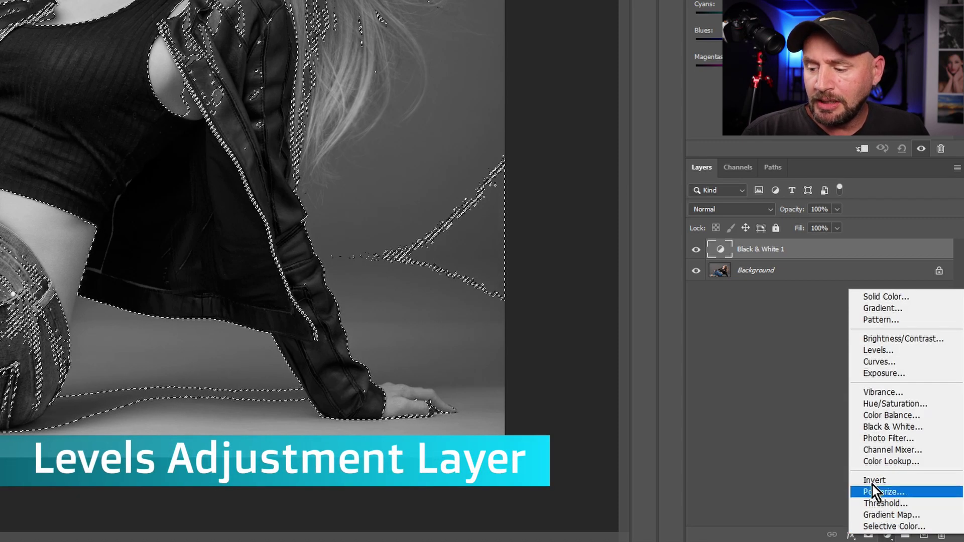
pyautogui.click(872, 351)
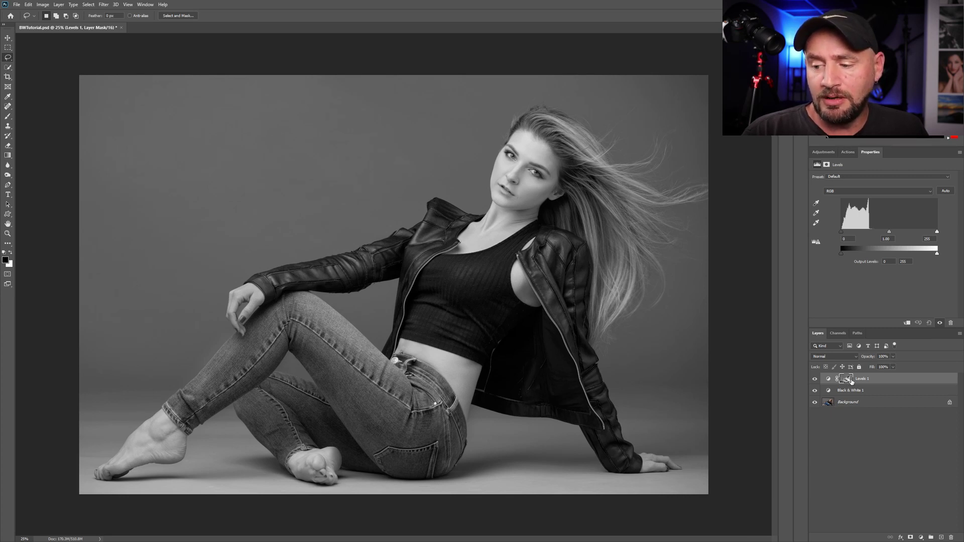
pyautogui.doubleClick(860, 380)
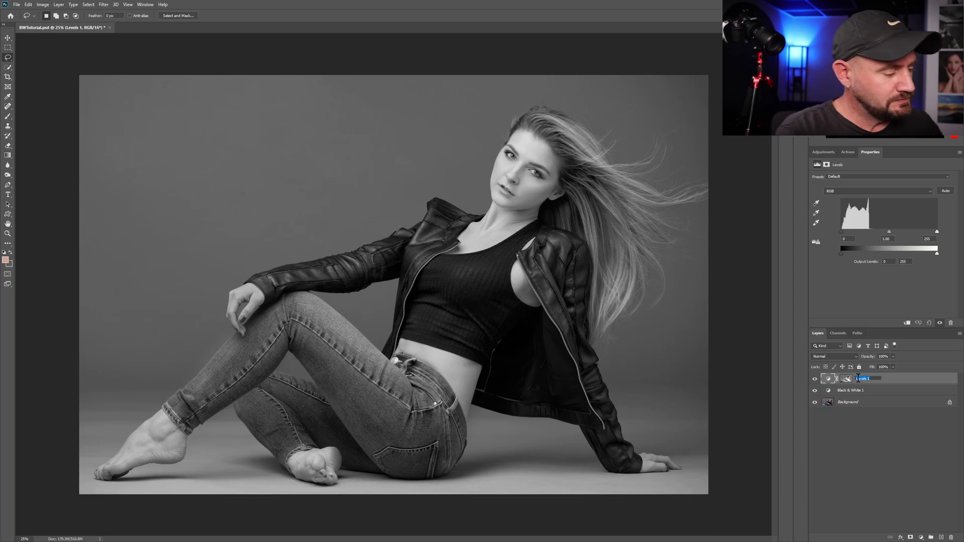
pyautogui.write('Shadows')
pyautogui.press('Return')
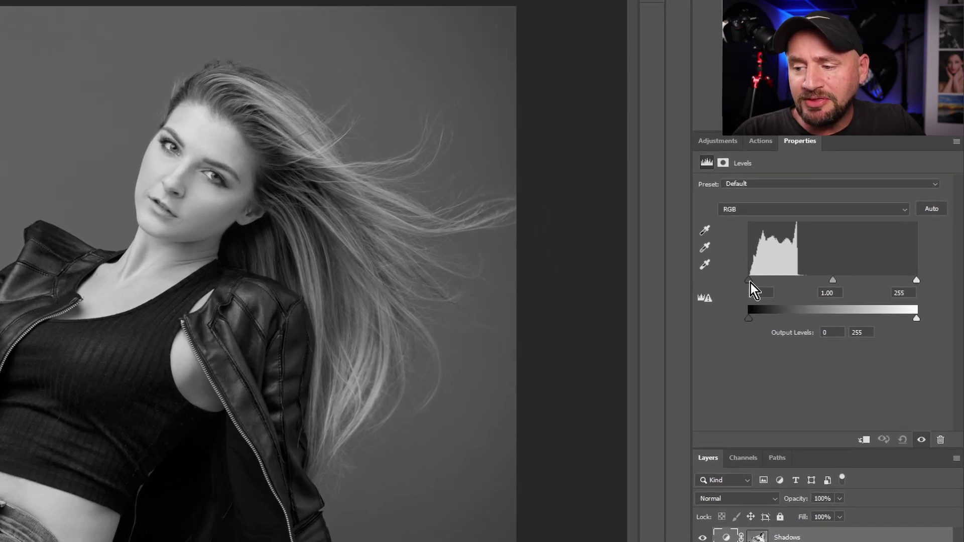
# - Raise the Shadows layer's black input level to about 25 and compare the image with the layer off and on
pyautogui.moveTo(750, 283); pyautogui.dragTo(765, 285)
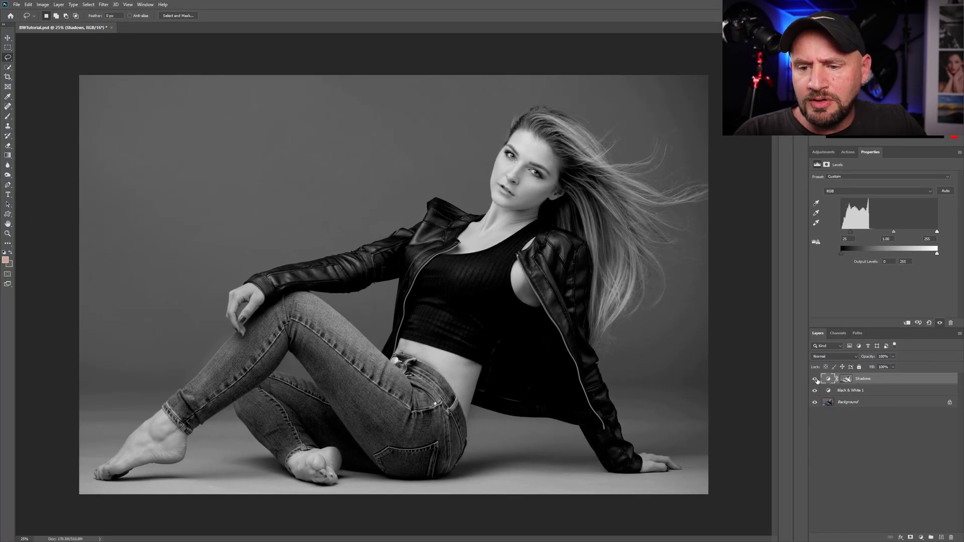
pyautogui.click(815, 380)
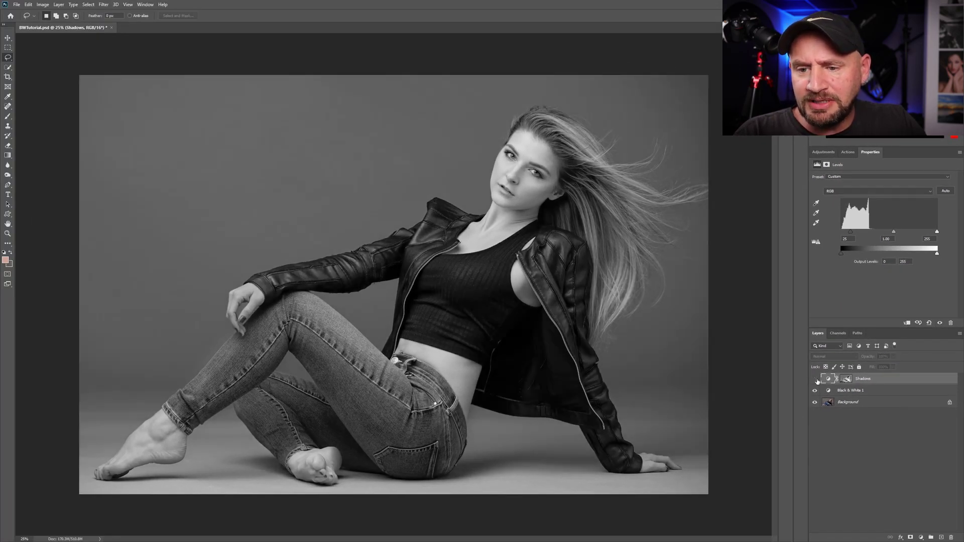
pyautogui.click(816, 379)
pyautogui.click(815, 380)
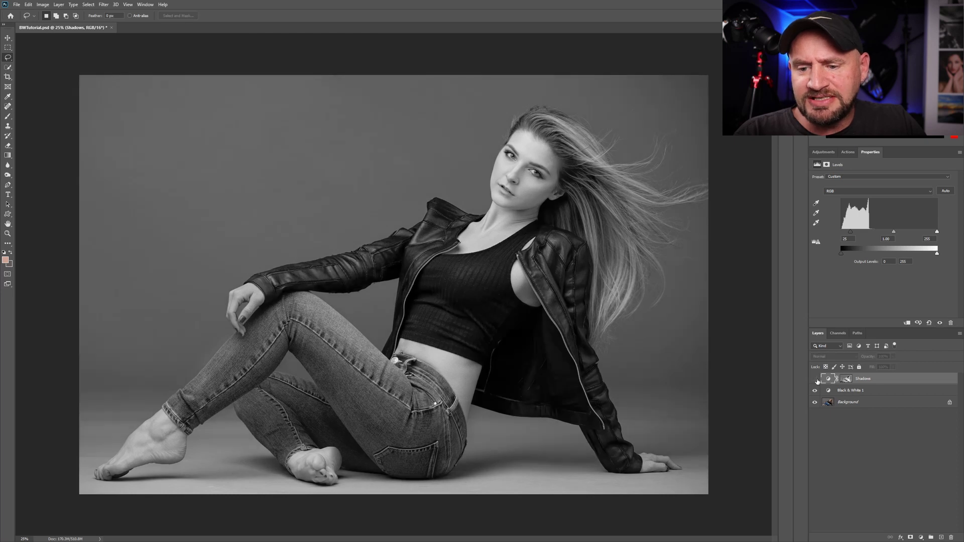
pyautogui.click(815, 379)
pyautogui.click(815, 379)
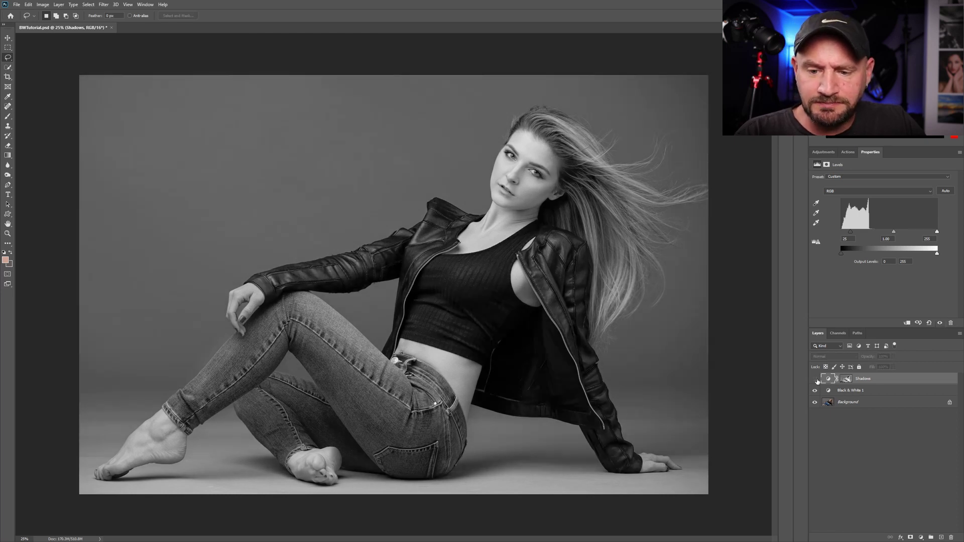
pyautogui.click(815, 379)
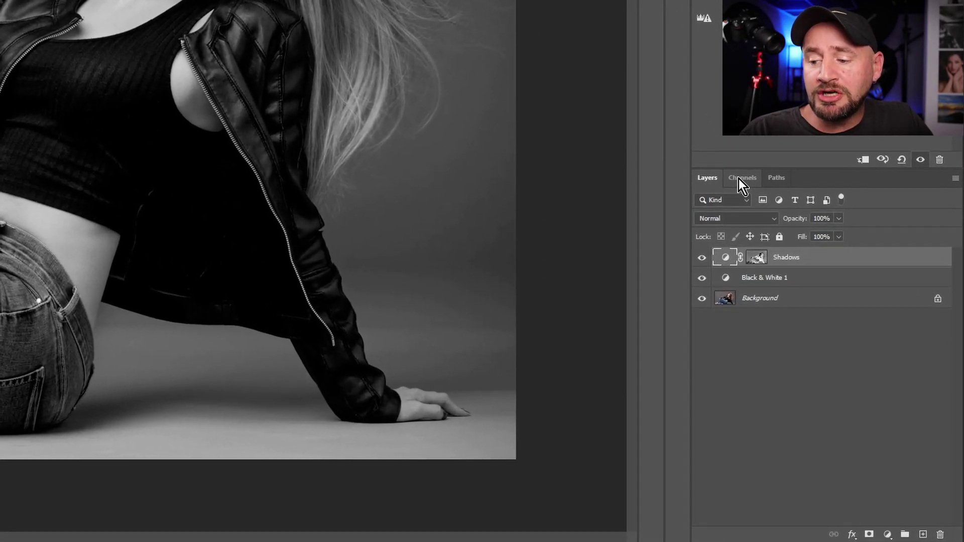
# - Load the HIGHLIGHTS channel as a selection, add a Levels adjustment layer masked by it above Shadows, and rename it Highlights
pyautogui.click(739, 180)
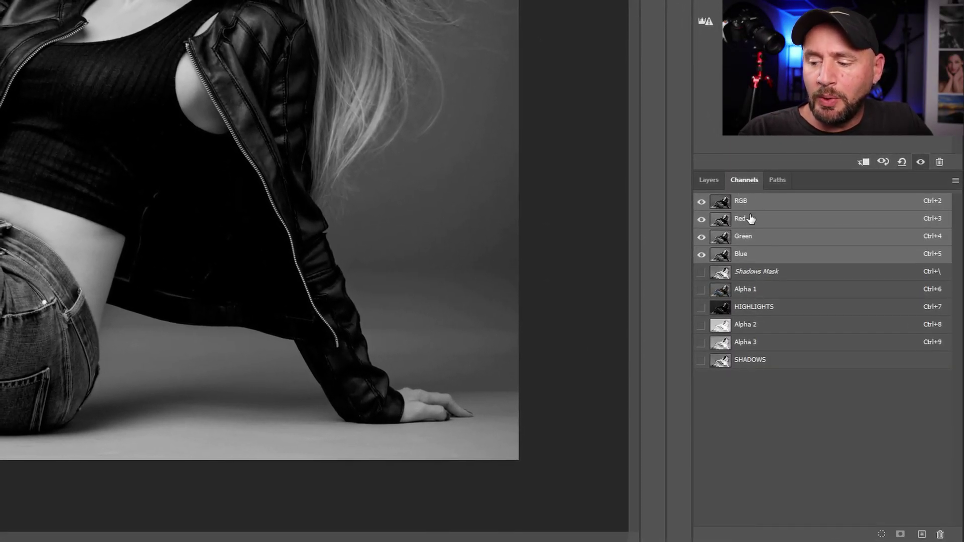
pyautogui.keyDown('ctrl'); pyautogui.click(788, 315); pyautogui.keyUp('ctrl')
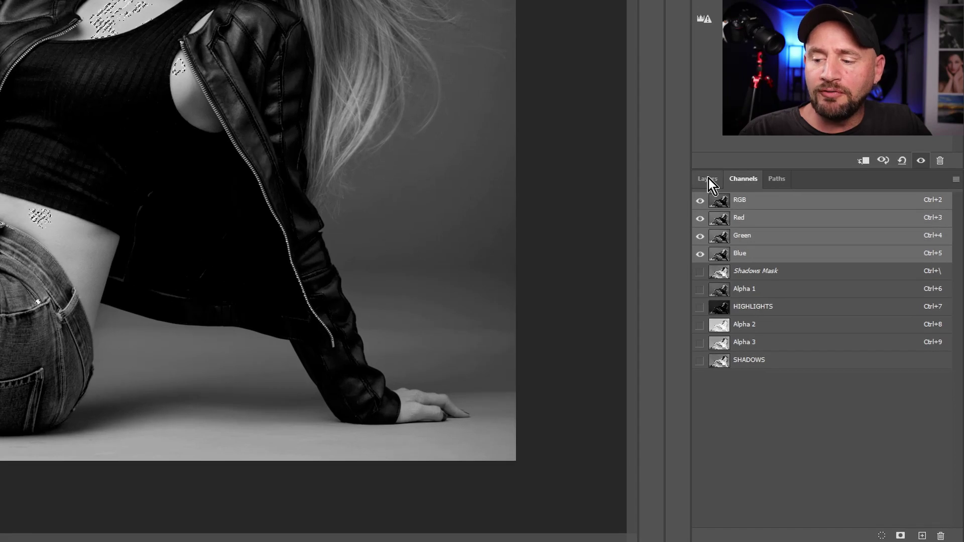
pyautogui.click(709, 179)
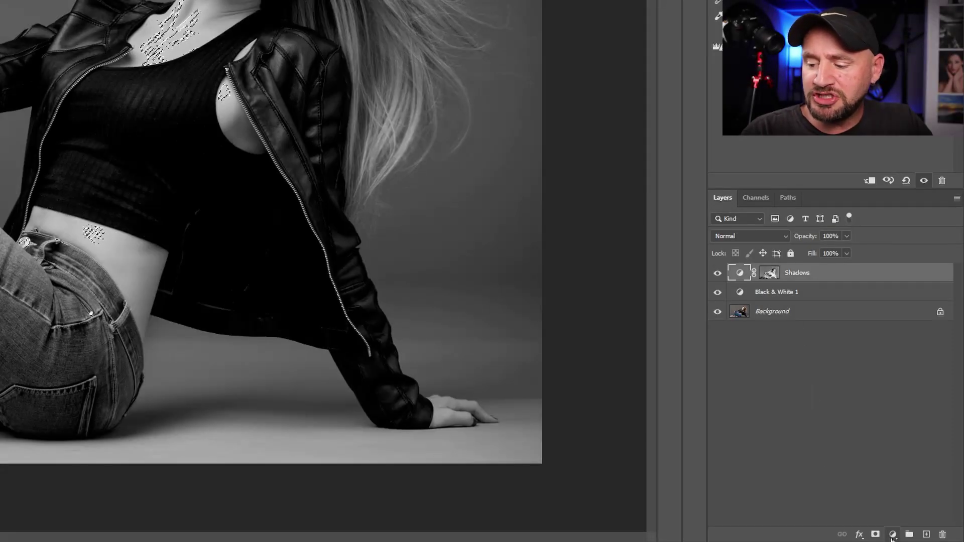
pyautogui.click(892, 535)
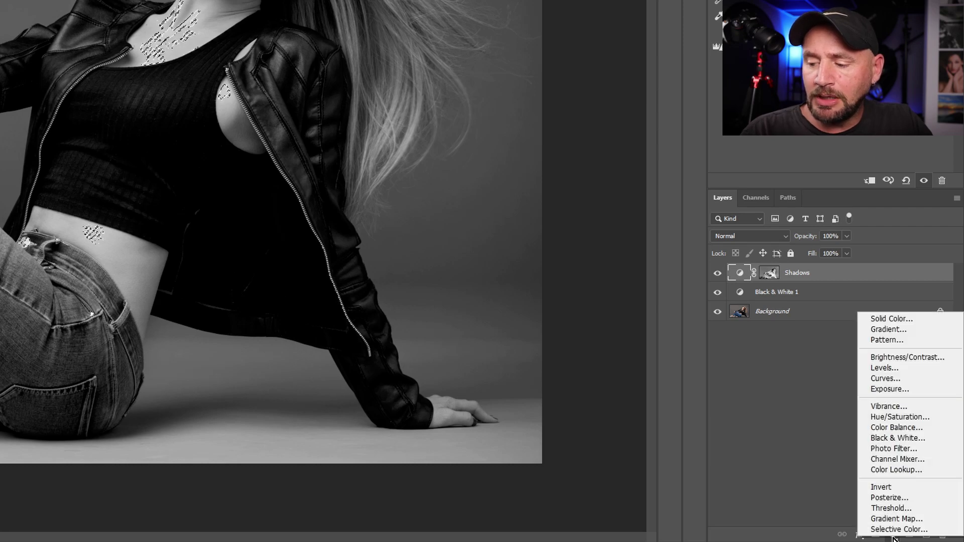
pyautogui.click(873, 368)
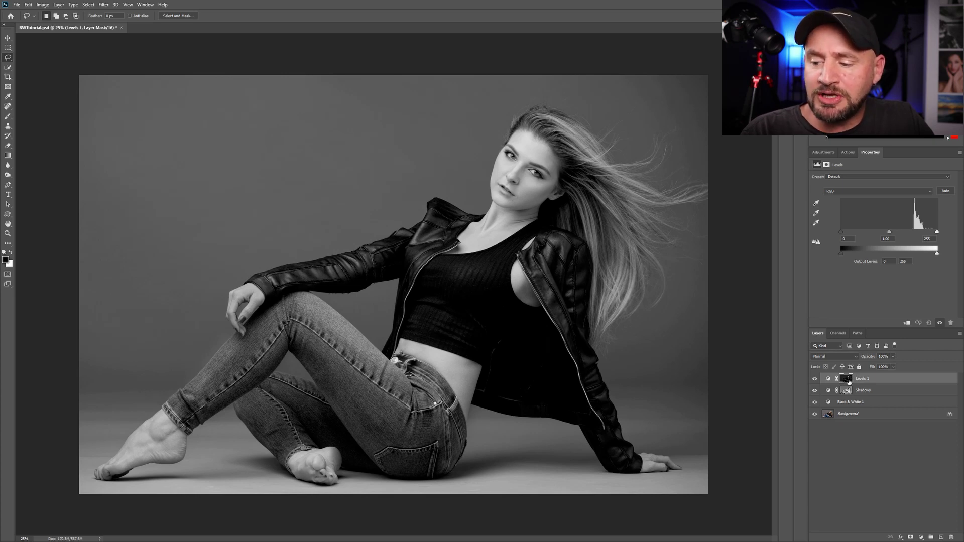
pyautogui.doubleClick(862, 379)
pyautogui.write('Highlights')
pyautogui.press('Return')
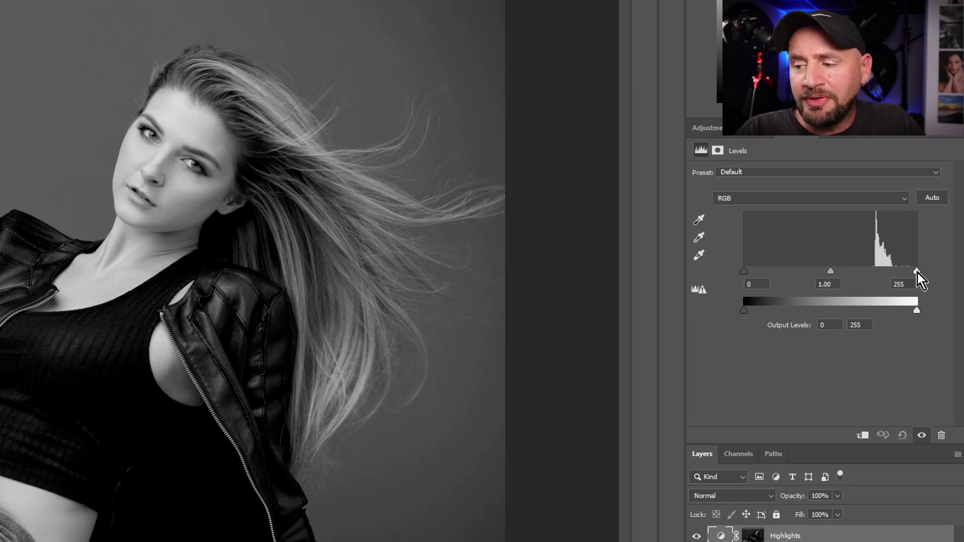
# - Lower the Highlights layer's white input level to about 218 and compare the image with the layer off and on
pyautogui.moveTo(917, 273); pyautogui.dragTo(898, 269)
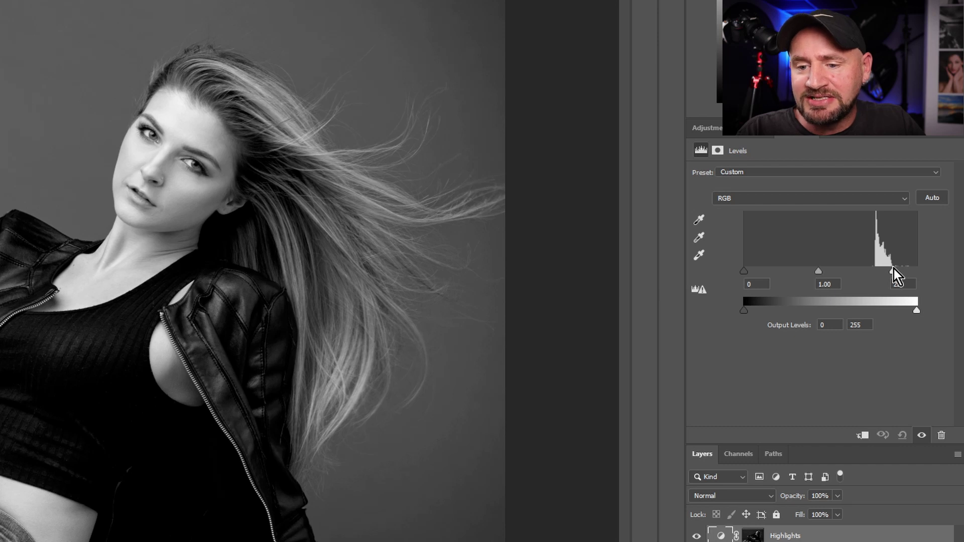
pyautogui.moveTo(893, 269); pyautogui.dragTo(893, 268)
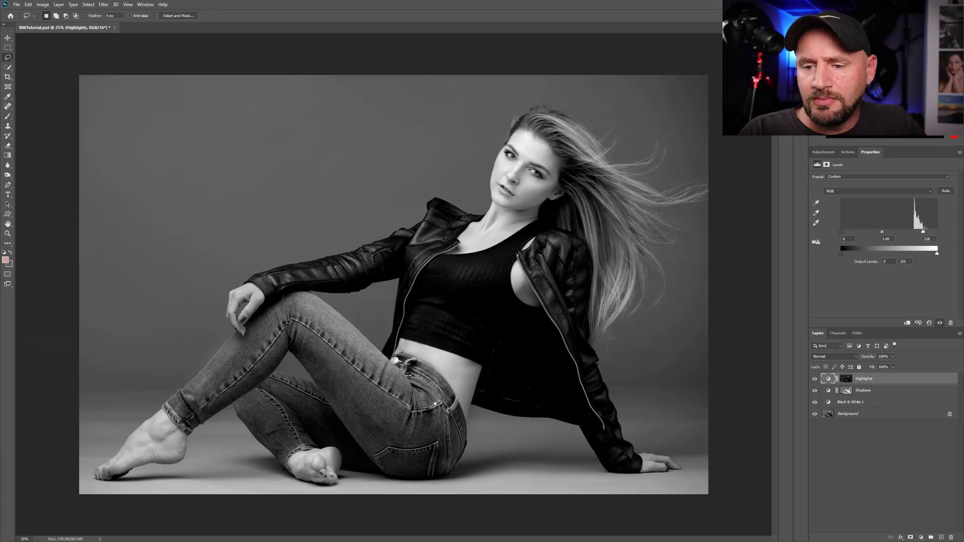
pyautogui.click(814, 380)
pyautogui.click(814, 380)
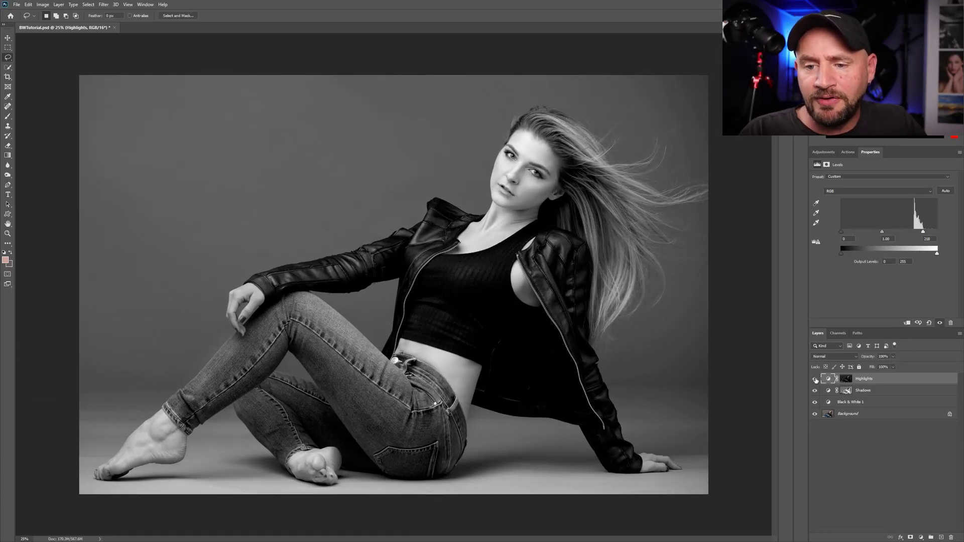
pyautogui.click(814, 381)
pyautogui.click(815, 380)
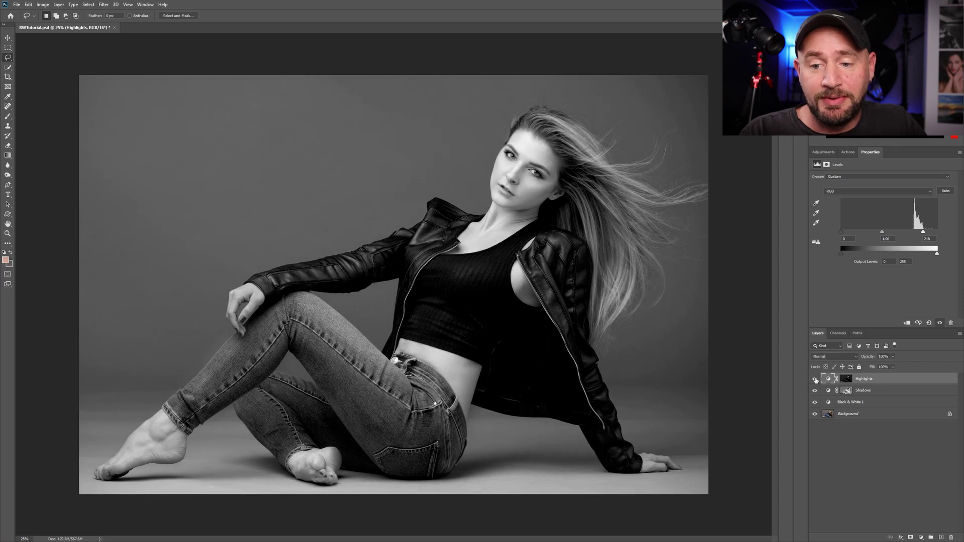
pyautogui.click(814, 380)
pyautogui.click(815, 380)
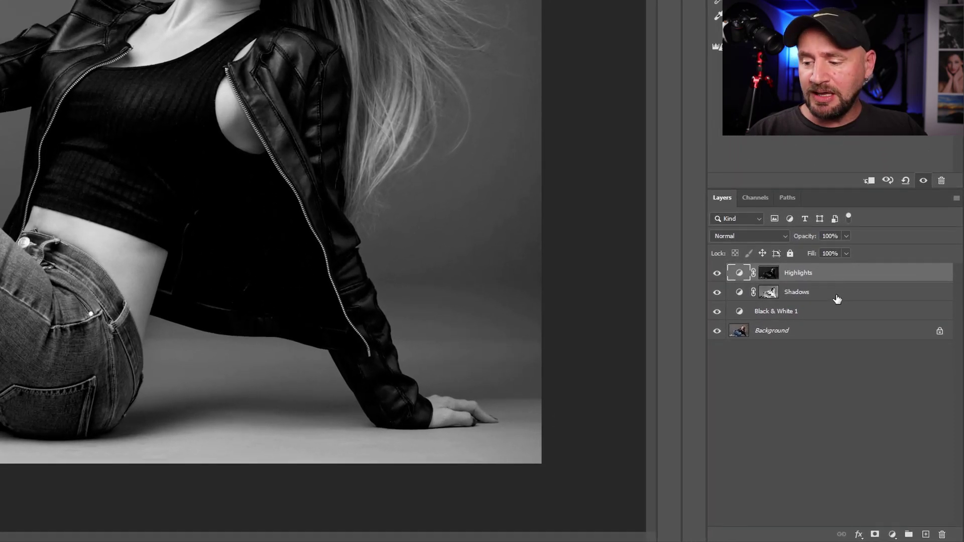
# - Group the Highlights and Shadows layers, expand the group, and compare the image with the group off and on
pyautogui.keyDown('shift'); pyautogui.click(837, 299); pyautogui.keyUp('shift')
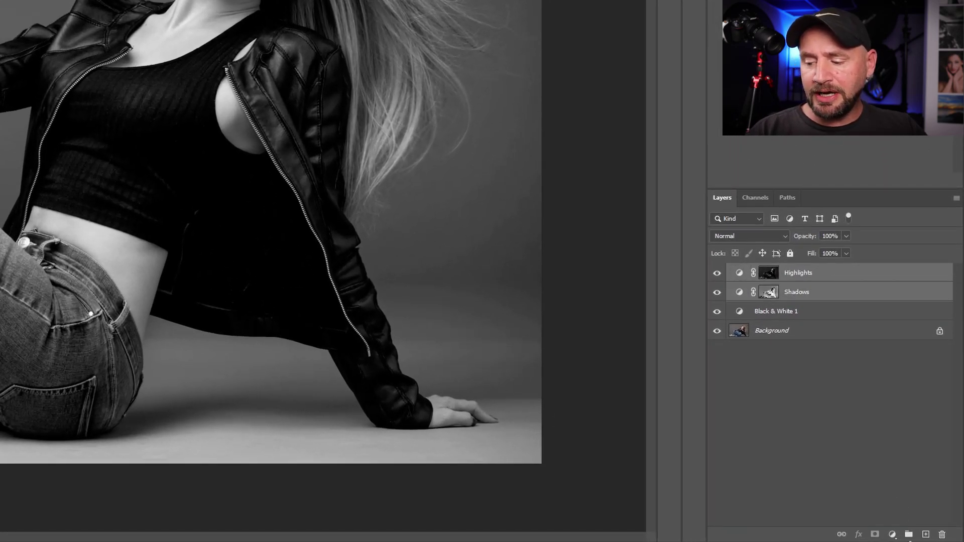
pyautogui.click(909, 535)
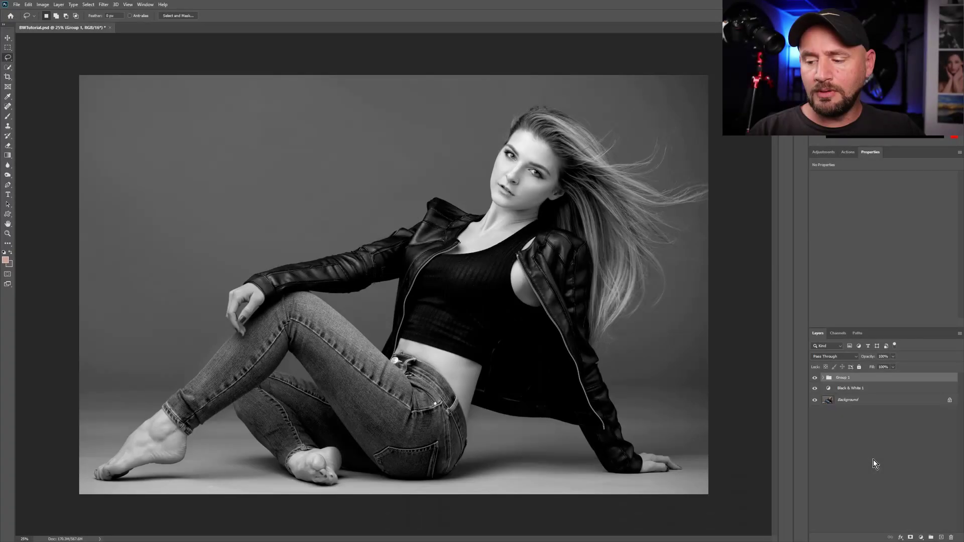
pyautogui.click(823, 378)
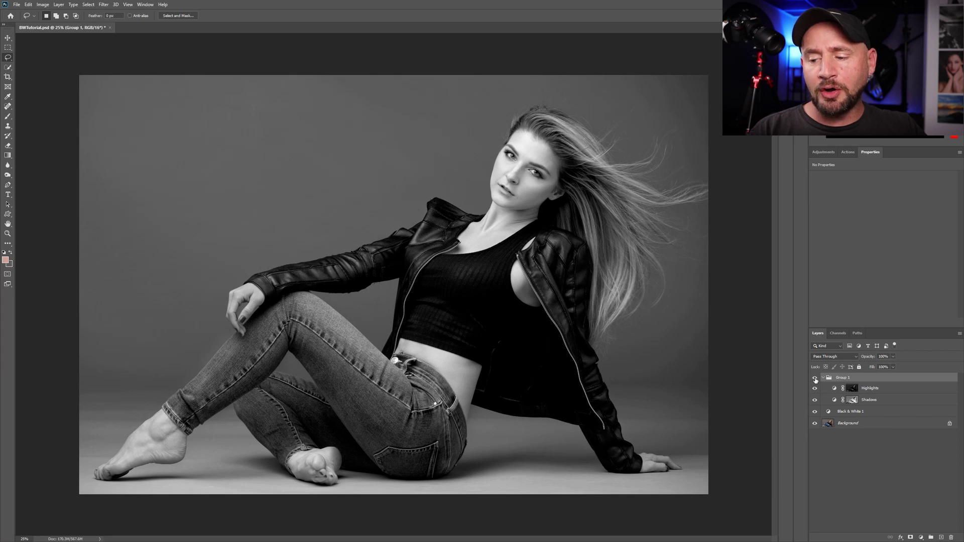
pyautogui.click(815, 379)
pyautogui.click(815, 379)
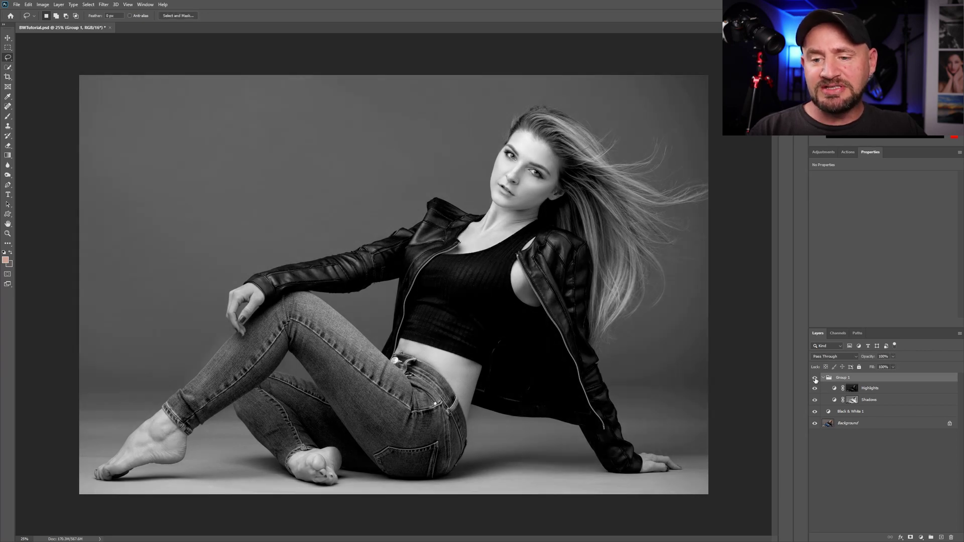
pyautogui.click(814, 379)
pyautogui.click(814, 379)
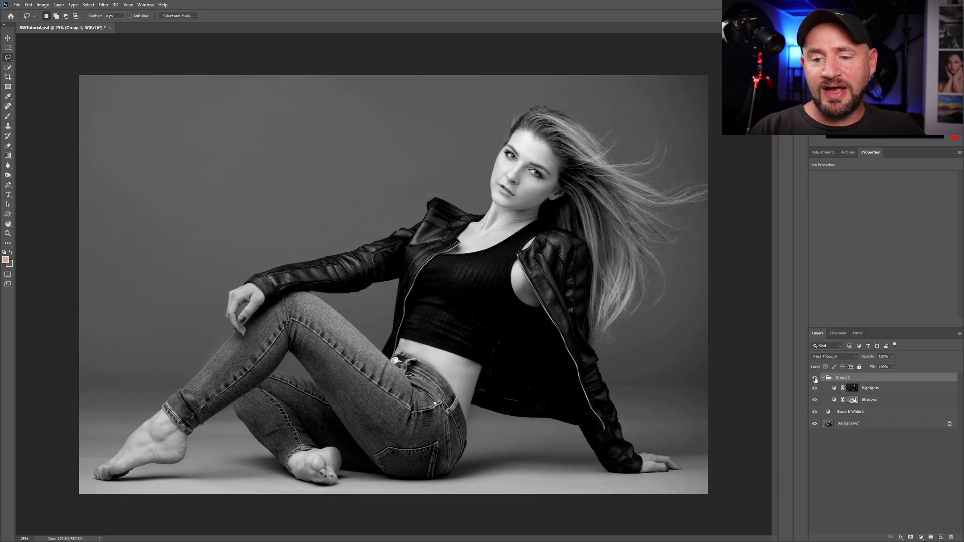
pyautogui.click(814, 379)
pyautogui.click(815, 379)
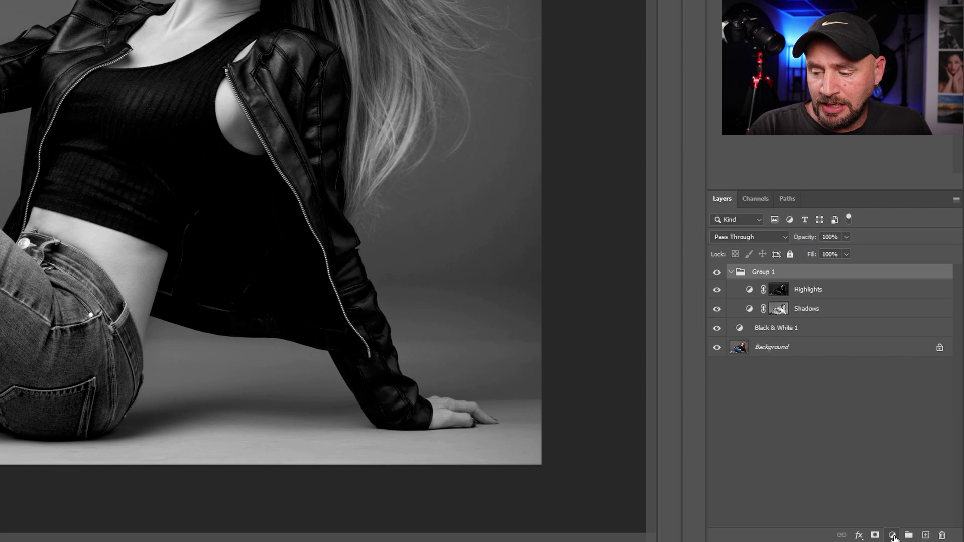
# - Add a Curves adjustment layer above Highlights inside the group and rename it Matte
pyautogui.click(892, 536)
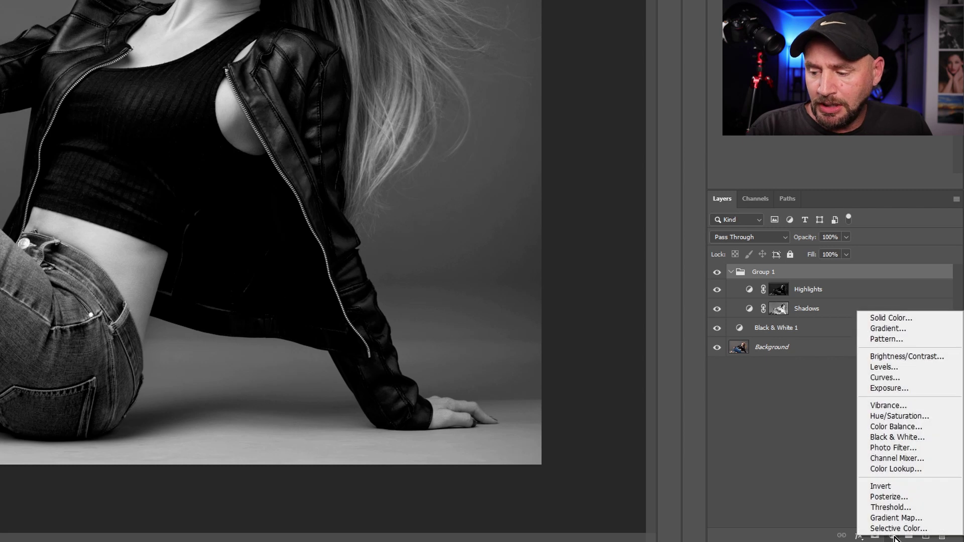
pyautogui.click(878, 377)
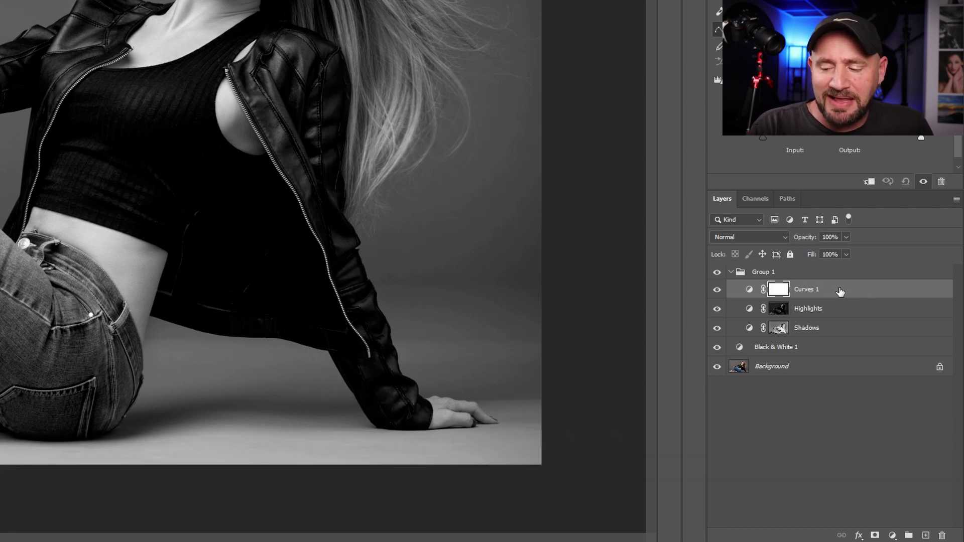
pyautogui.doubleClick(803, 291)
pyautogui.write('Matte')
pyautogui.press('Return')
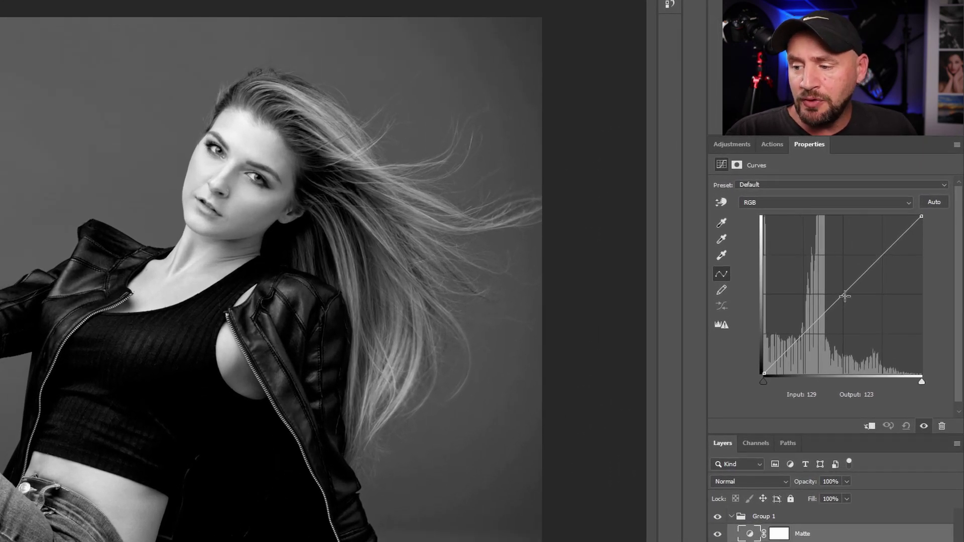
# - Add a midpoint to the Matte curve and a shadow point with input 45 and output 45
pyautogui.moveTo(844, 296); pyautogui.dragTo(844, 294)
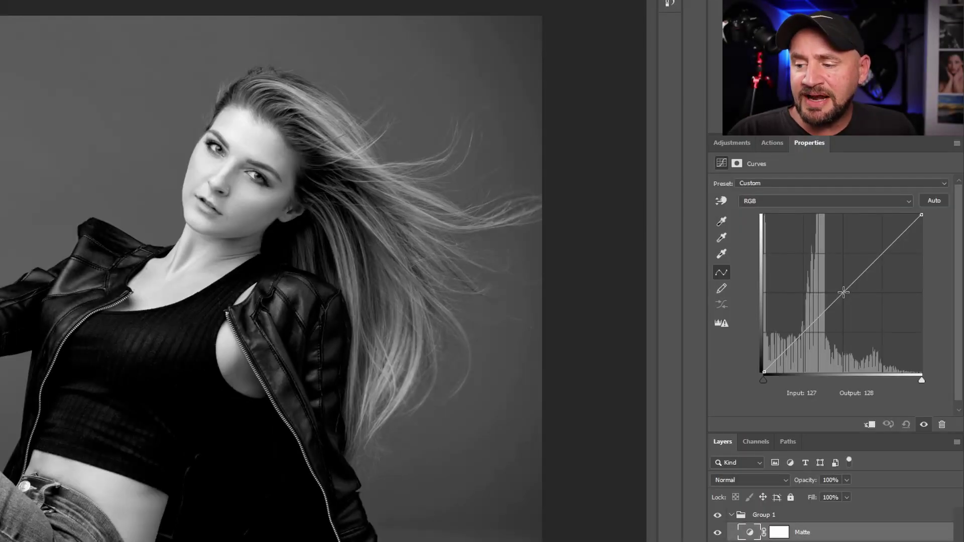
pyautogui.click(843, 292)
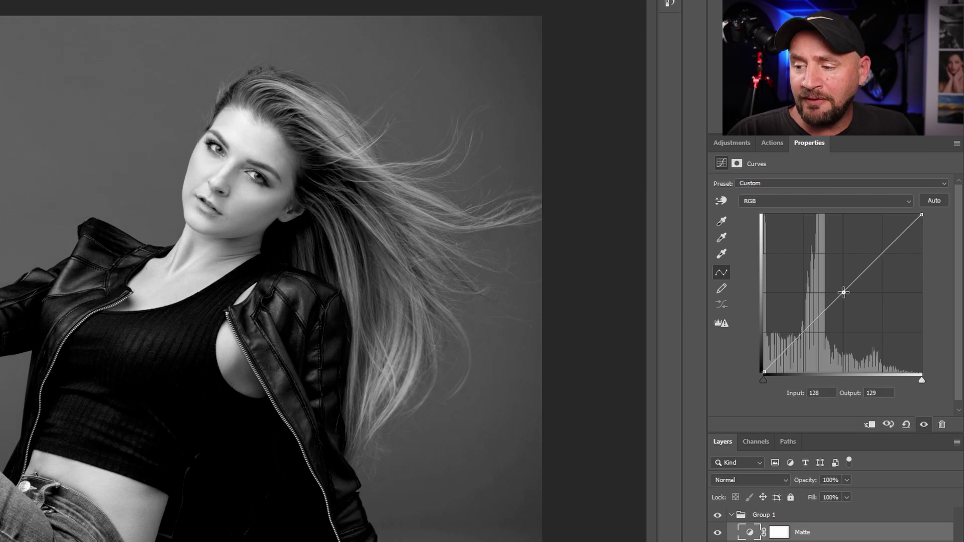
pyautogui.click(789, 344)
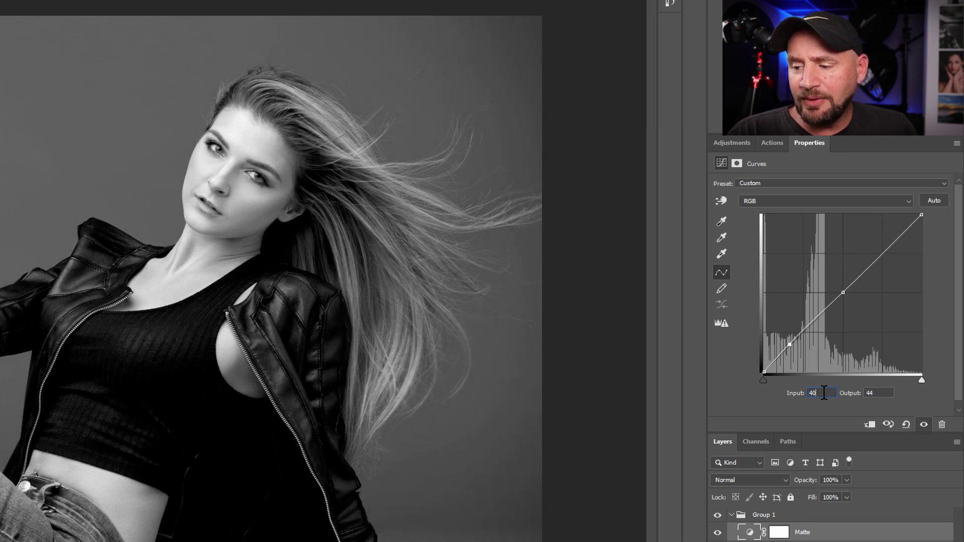
pyautogui.press('Up')
pyautogui.press('Up')
pyautogui.press('Up')
pyautogui.press('Up')
pyautogui.press('Up')
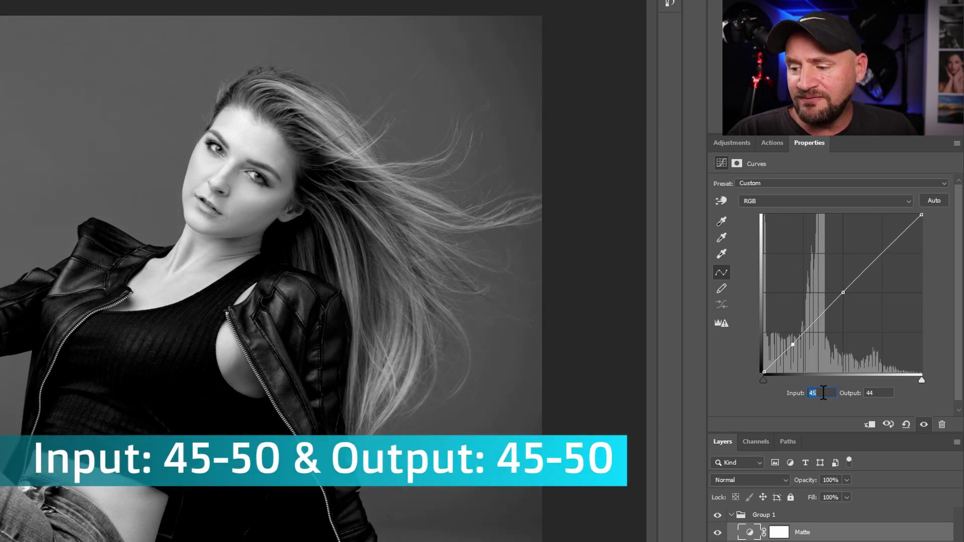
pyautogui.click(880, 392)
pyautogui.press('Up')
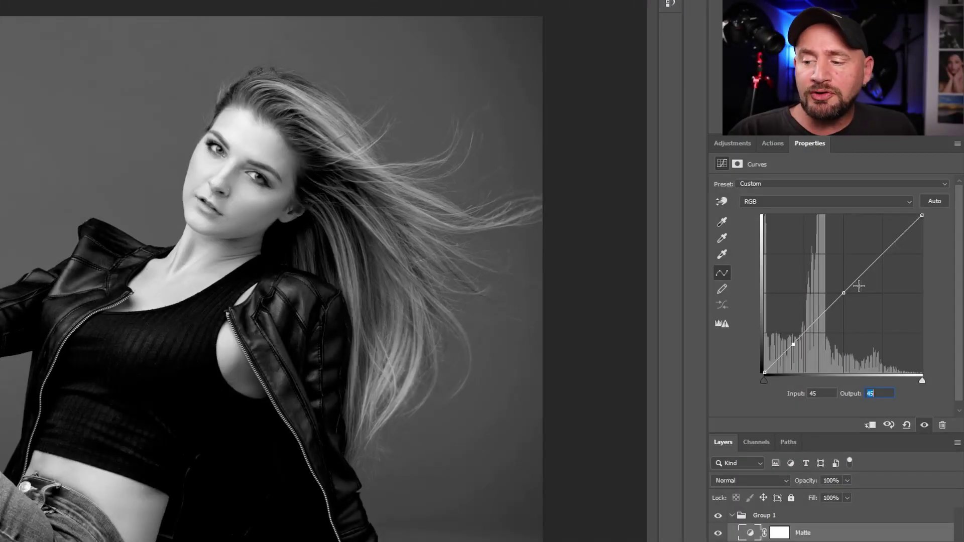
# - Raise the black endpoint of the Matte curve to an output of about 38 for faded blacks
pyautogui.click(765, 372)
pyautogui.moveTo(764, 372); pyautogui.dragTo(753, 342)
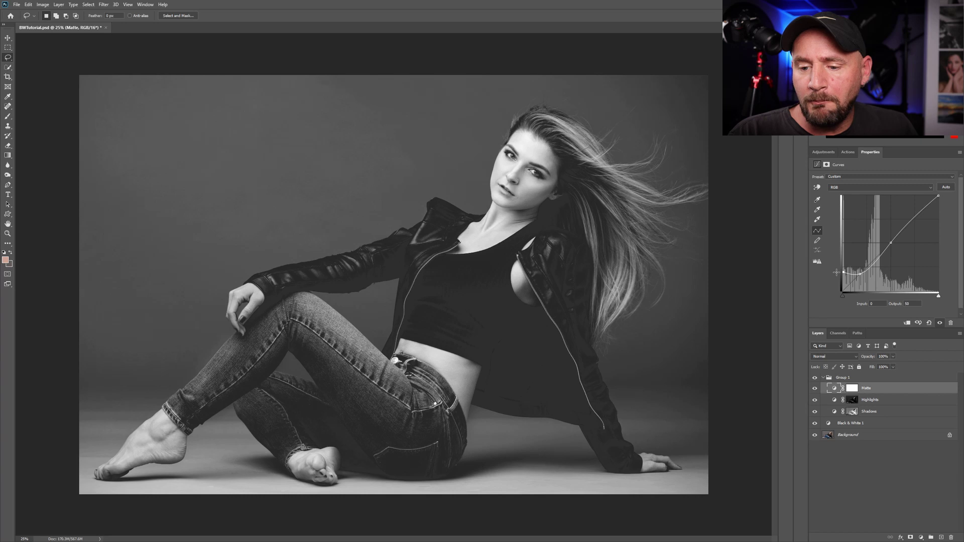
pyautogui.moveTo(835, 273); pyautogui.dragTo(836, 280)
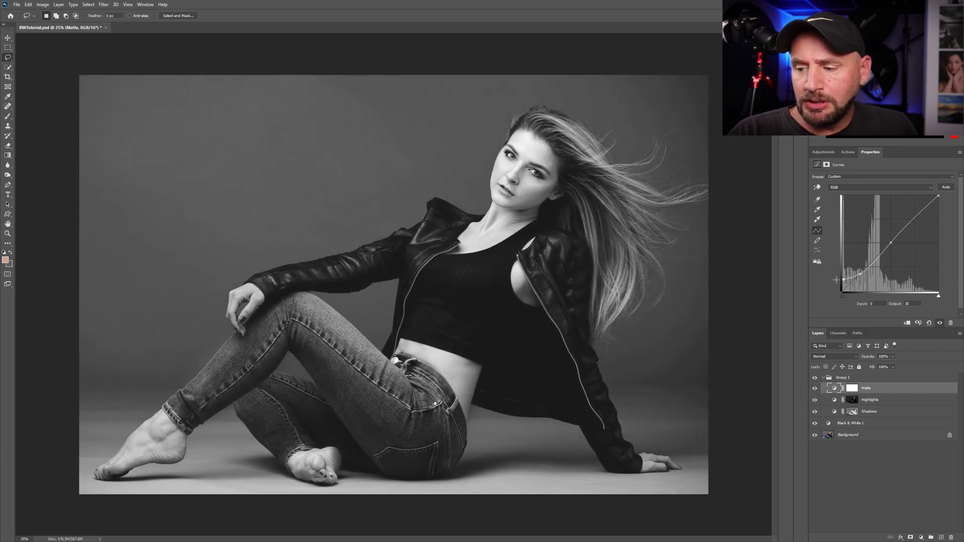
pyautogui.moveTo(836, 278); pyautogui.dragTo(836, 277)
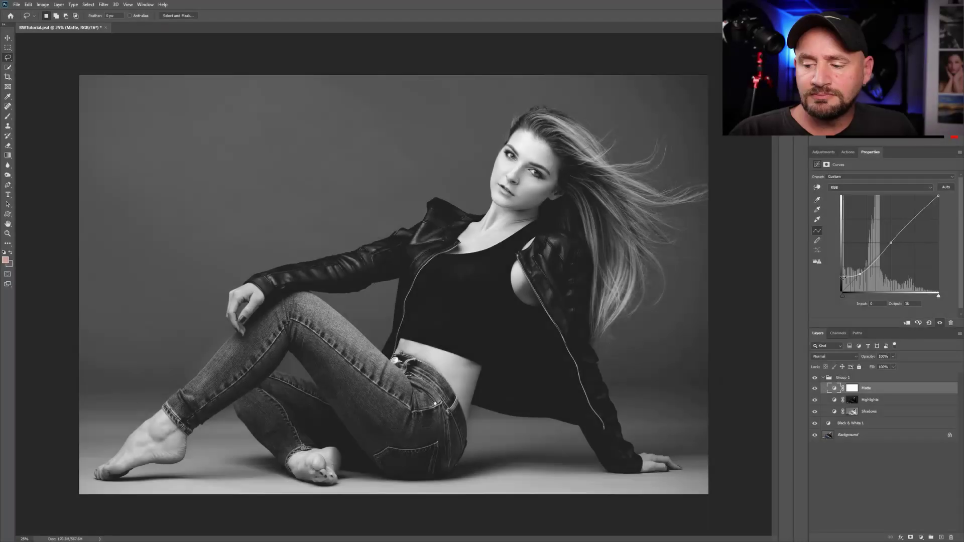
# - Compare the image with the Matte layer off and on, and with the whole group off and on
pyautogui.click(814, 389)
pyautogui.click(815, 389)
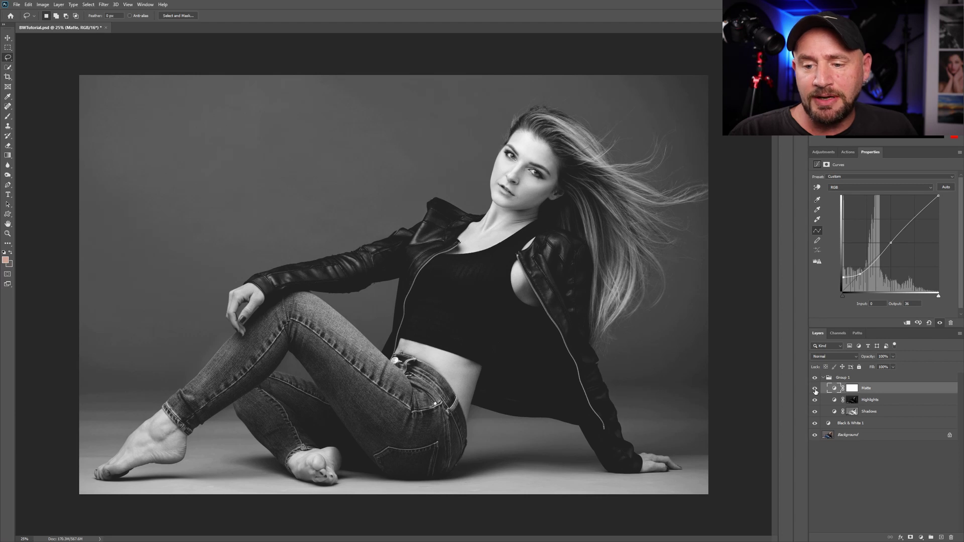
pyautogui.click(814, 389)
pyautogui.click(814, 389)
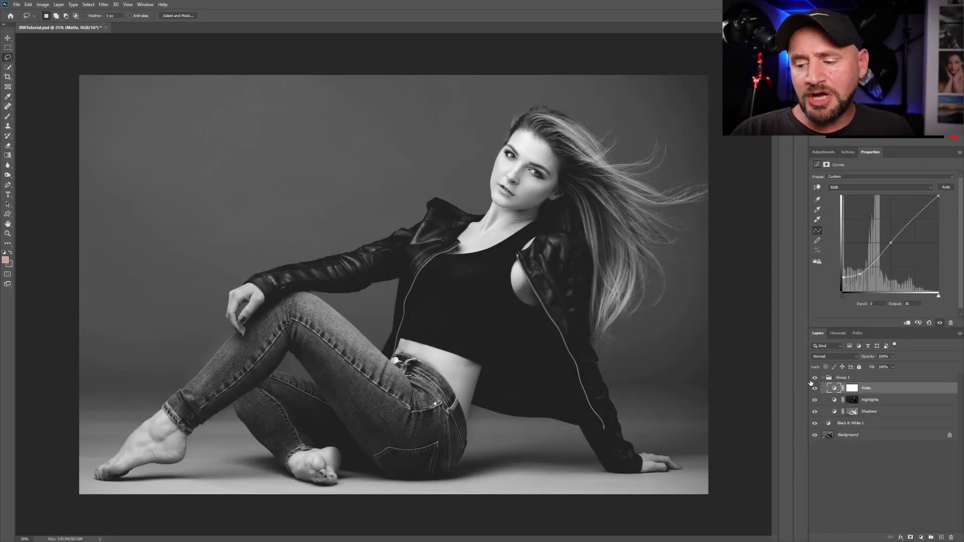
pyautogui.click(814, 379)
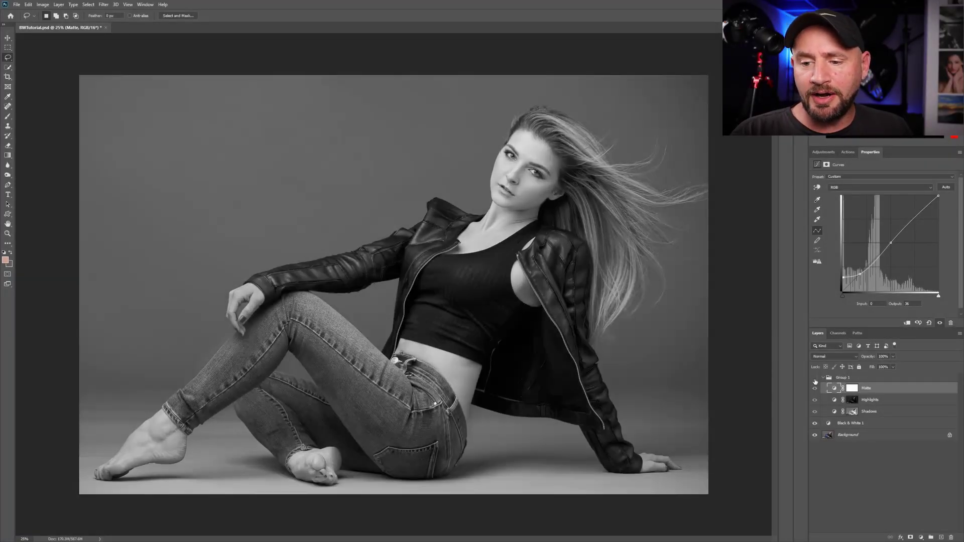
pyautogui.click(814, 378)
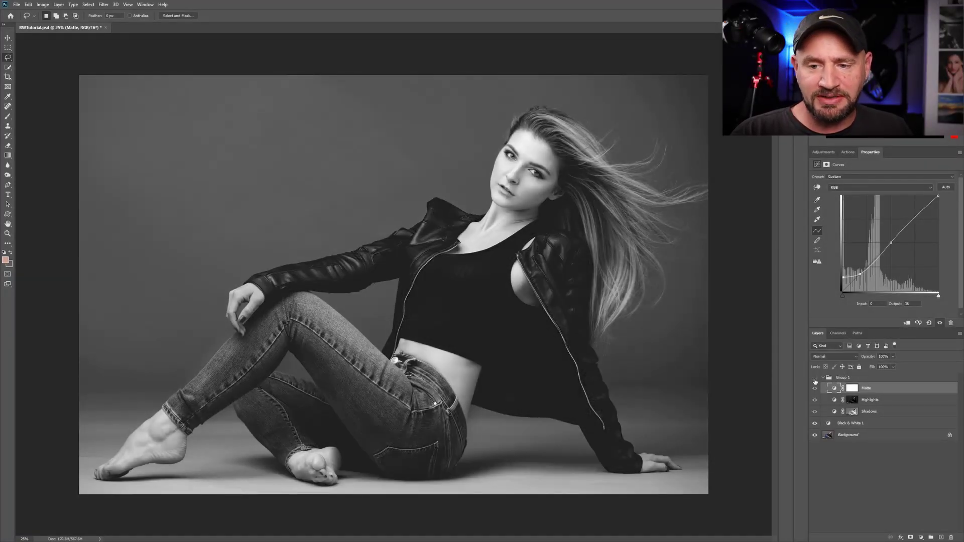
pyautogui.click(815, 381)
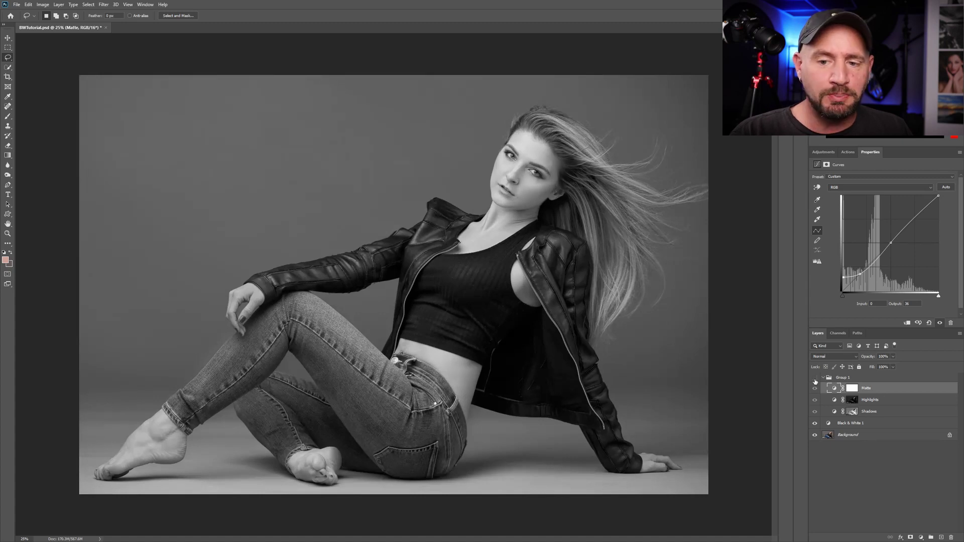
pyautogui.click(815, 381)
pyautogui.click(815, 381)
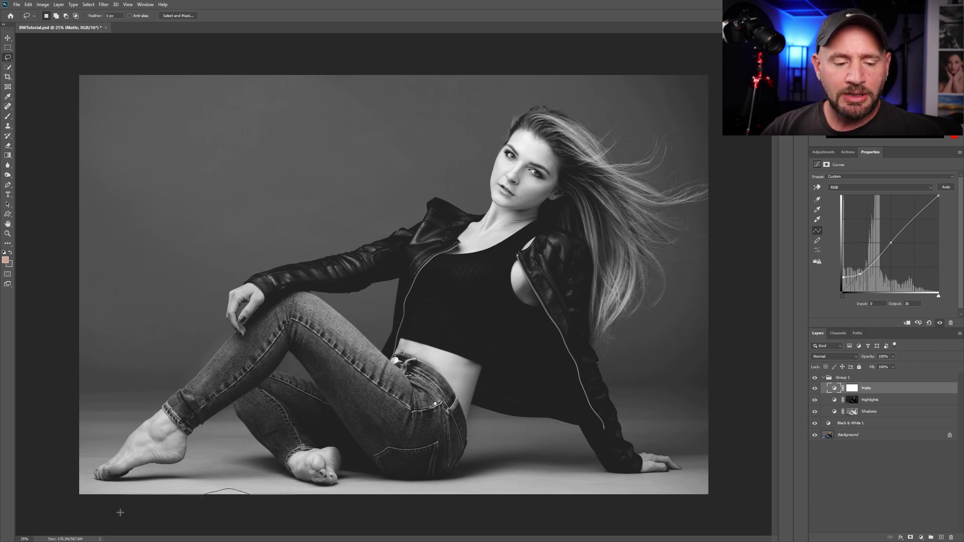
# - Draw a loose freehand lasso selection around the subject and invert it to select the surrounding background
pyautogui.moveTo(36, 456)
pyautogui.mouseDown()
pyautogui.moveTo(51, 414)
pyautogui.moveTo(188, 253)
pyautogui.mouseUp()
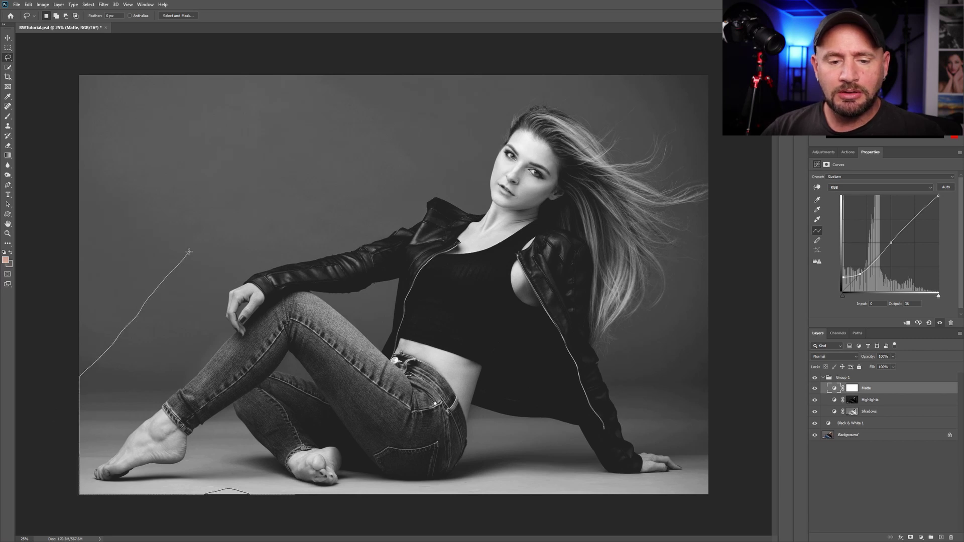
pyautogui.moveTo(220, 224); pyautogui.dragTo(270, 199)
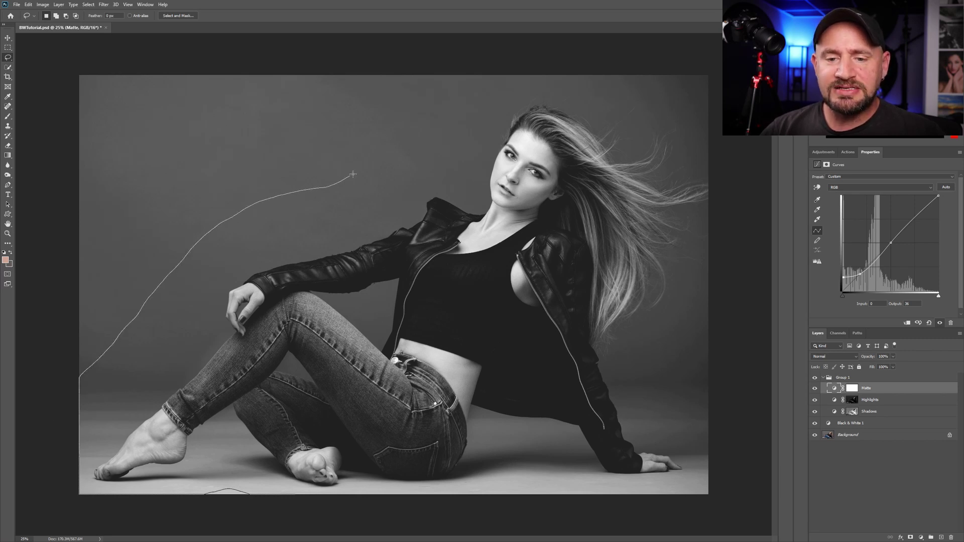
pyautogui.moveTo(395, 129)
pyautogui.mouseDown()
pyautogui.moveTo(448, 82)
pyautogui.moveTo(522, 53)
pyautogui.moveTo(630, 66)
pyautogui.mouseUp()
pyautogui.moveTo(685, 102)
pyautogui.mouseDown()
pyautogui.moveTo(715, 133)
pyautogui.moveTo(727, 179)
pyautogui.mouseUp()
pyautogui.moveTo(717, 285); pyautogui.dragTo(706, 310)
pyautogui.moveTo(700, 374); pyautogui.dragTo(713, 402)
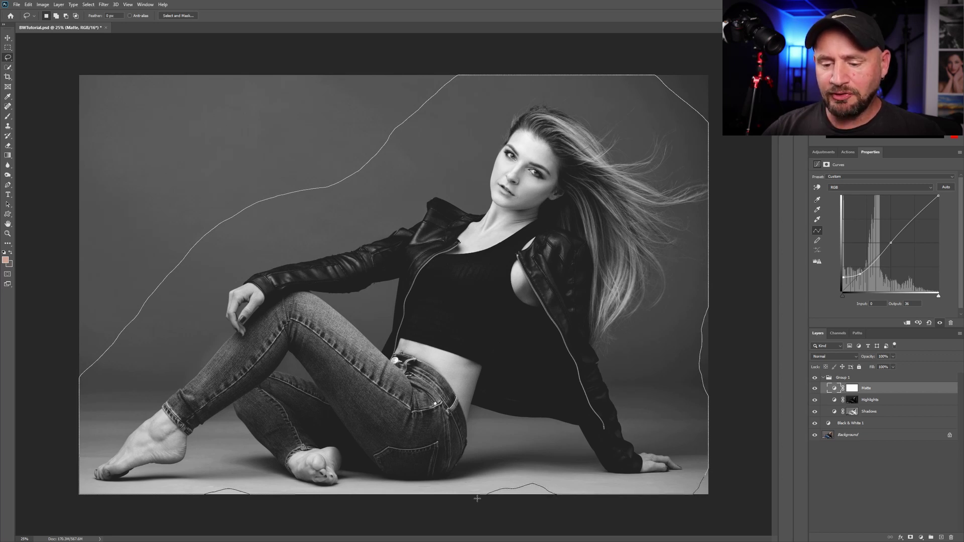
pyautogui.moveTo(396, 513); pyautogui.dragTo(397, 512)
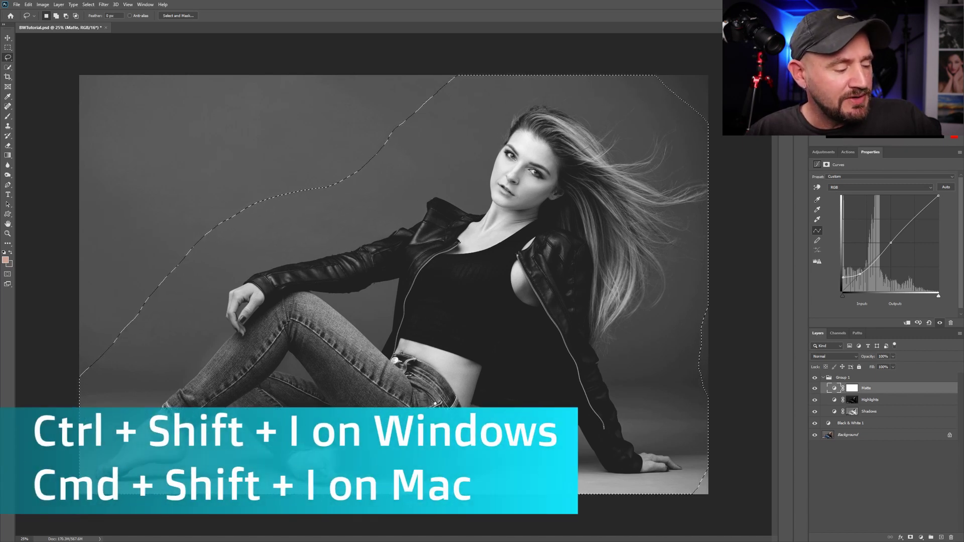
pyautogui.hotkey('ctrl', 'shift', 'i')
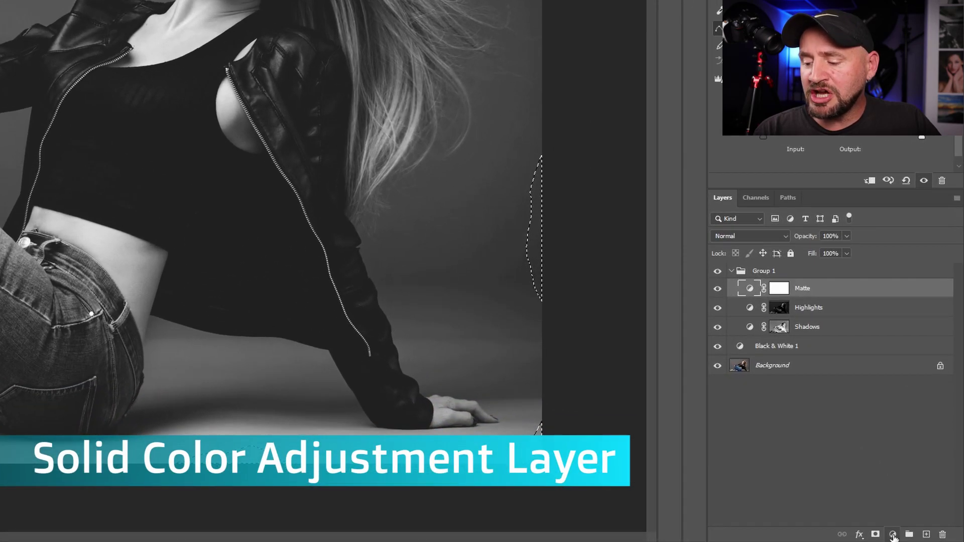
# - Add a Solid Color fill layer above Matte from the selection, with the color set to black (000000)
pyautogui.click(893, 535)
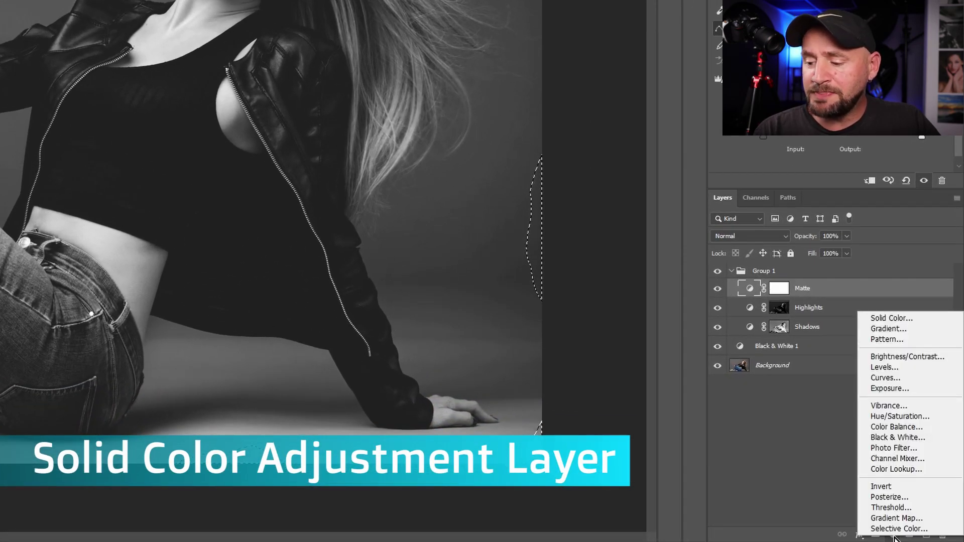
pyautogui.click(886, 319)
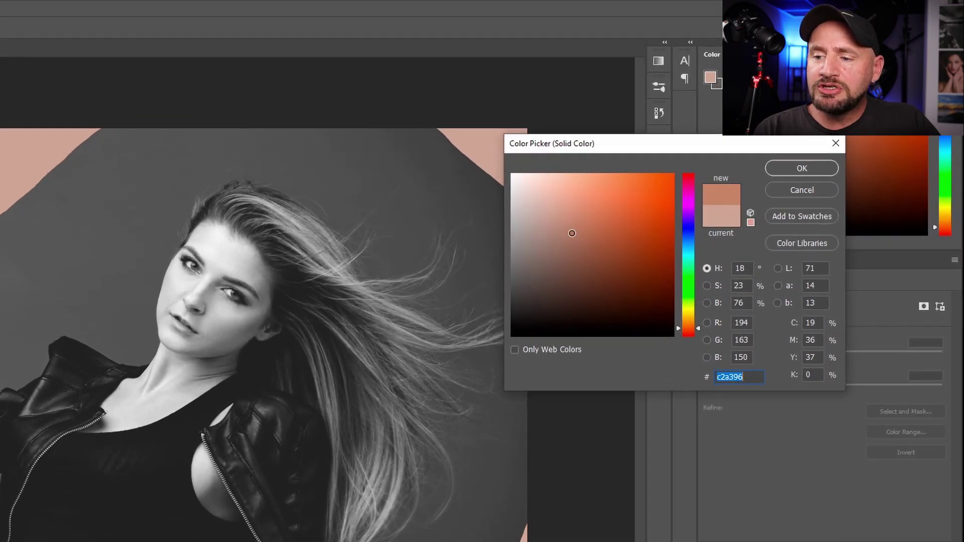
pyautogui.click(398, 254)
pyautogui.write('000000')
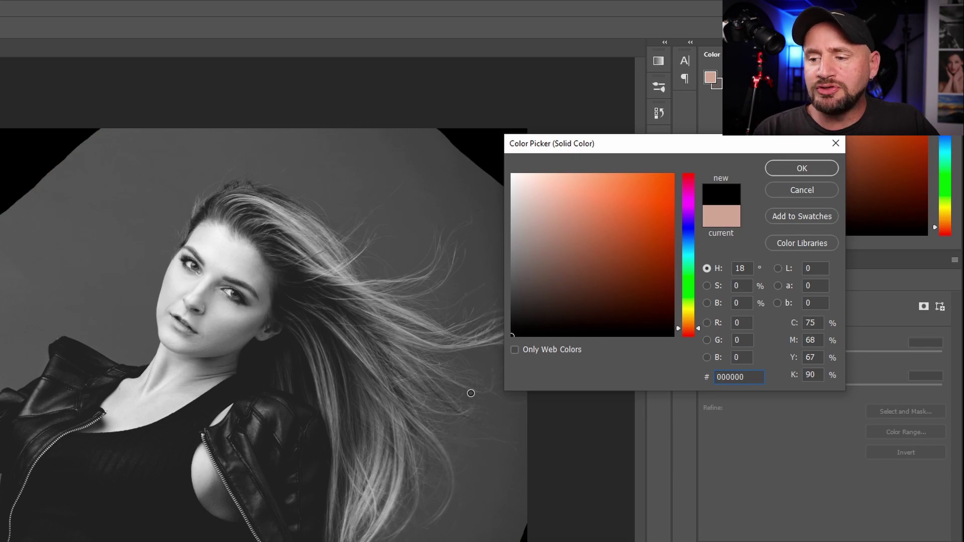
pyautogui.moveTo(756, 373); pyautogui.dragTo(712, 376)
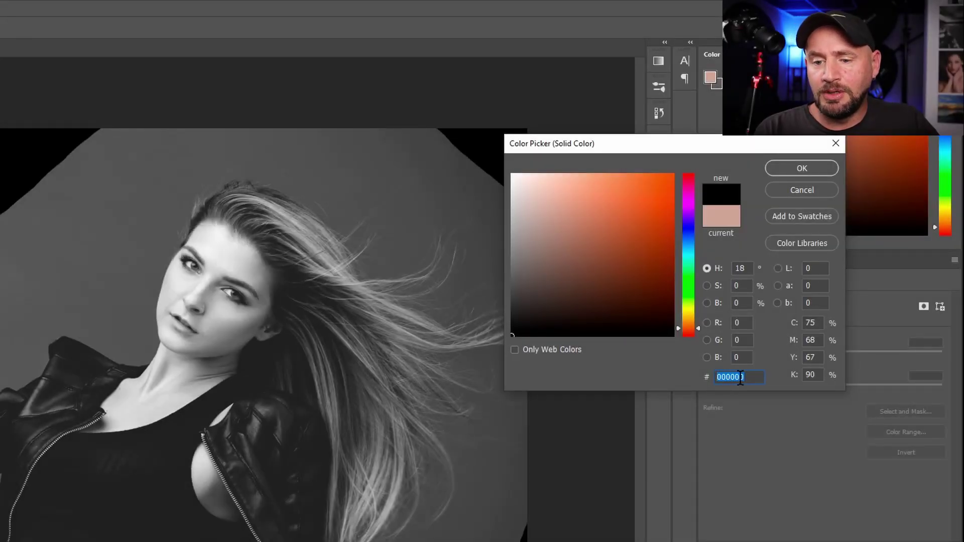
pyautogui.click(797, 168)
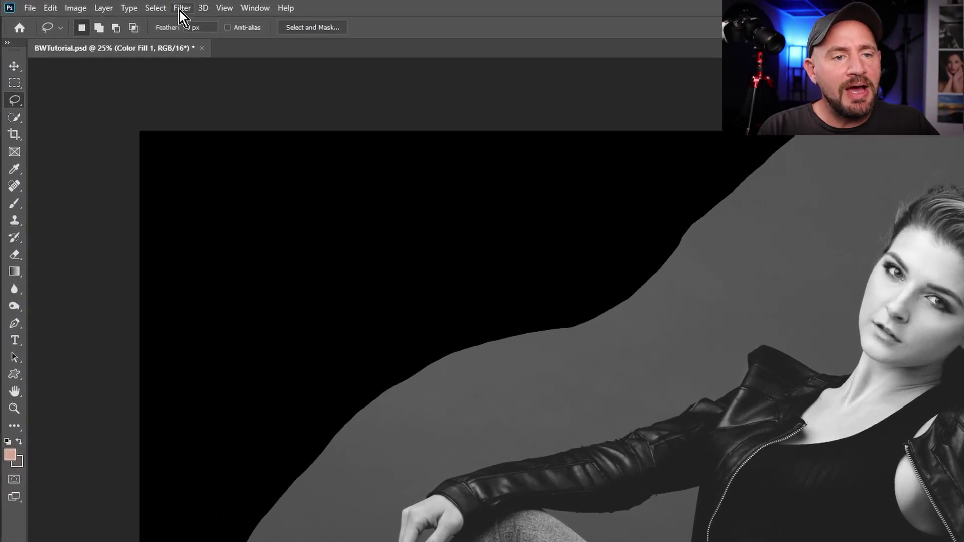
pyautogui.click(181, 8)
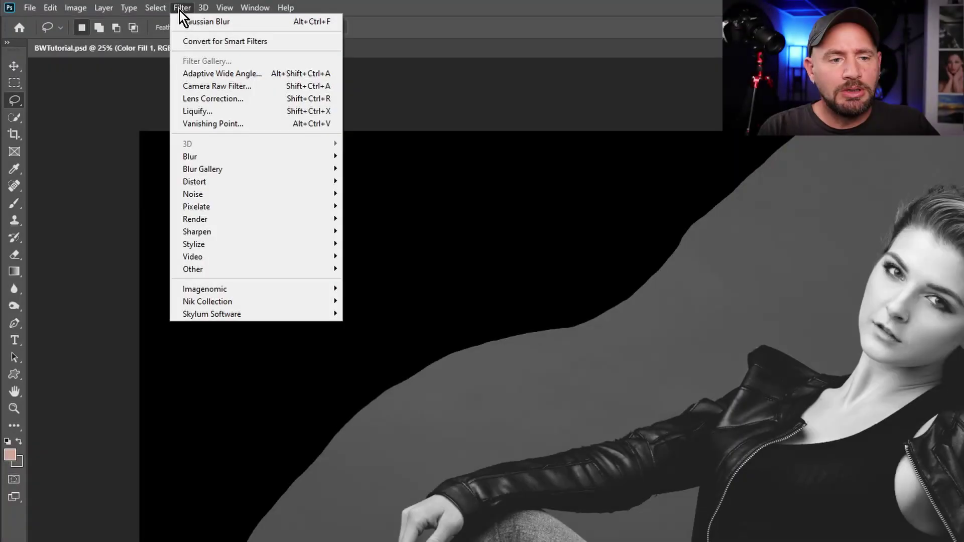
pyautogui.moveTo(190, 161)
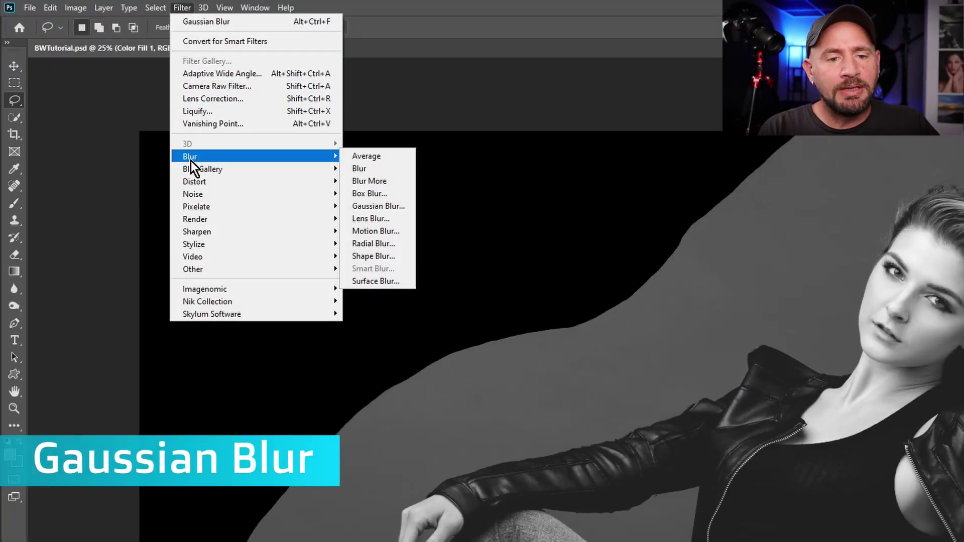
pyautogui.click(378, 207)
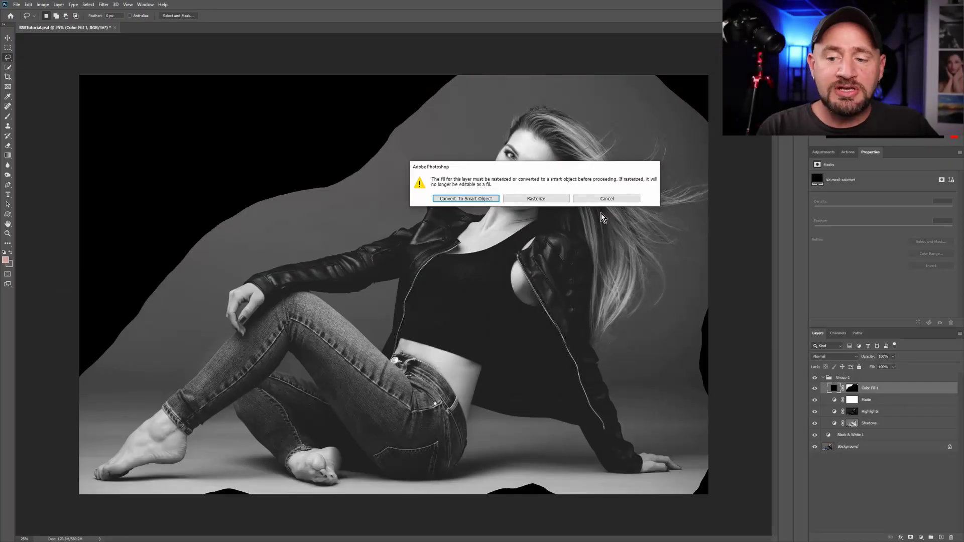
pyautogui.click(340, 65)
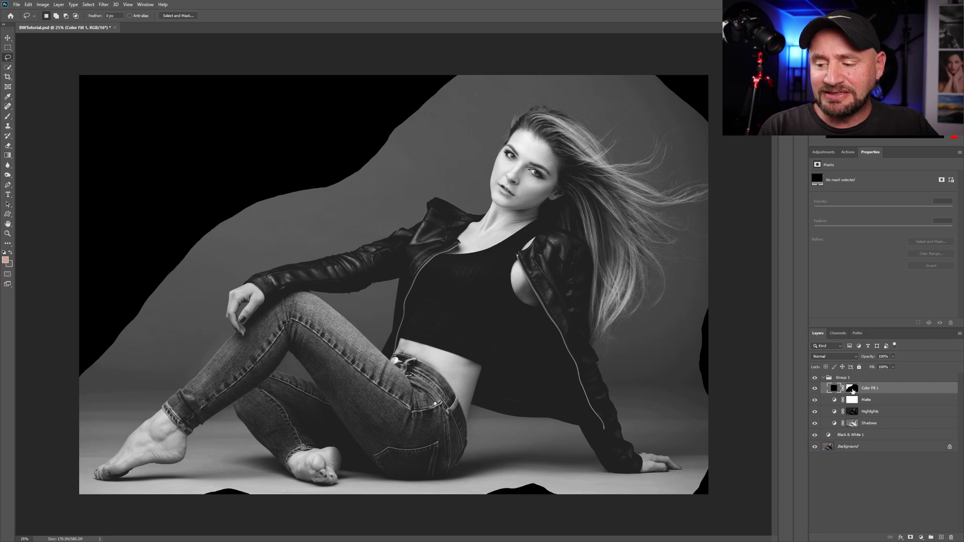
# - Apply a Gaussian Blur with a radius of about 746.7 pixels to the Color Fill 1 layer mask
pyautogui.click(852, 388)
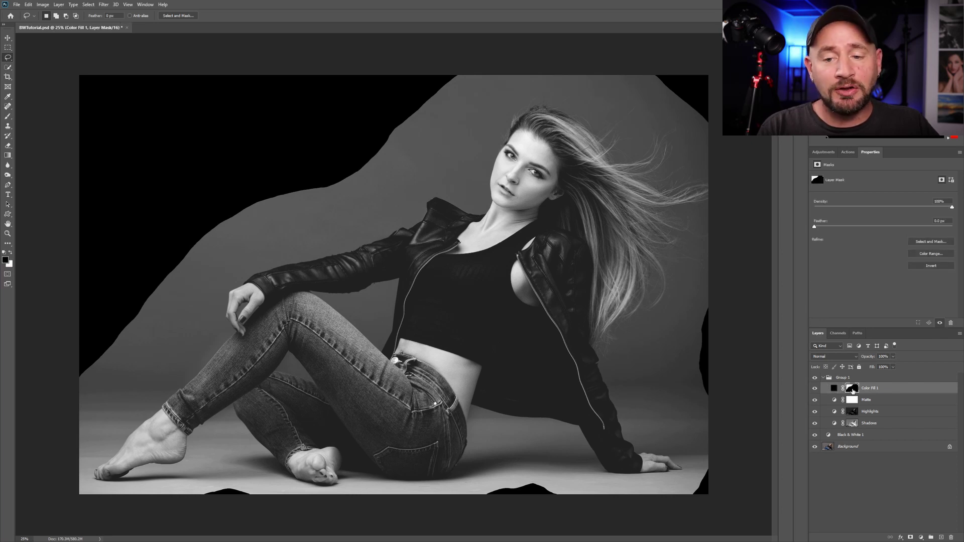
pyautogui.click(102, 5)
pyautogui.moveTo(119, 92)
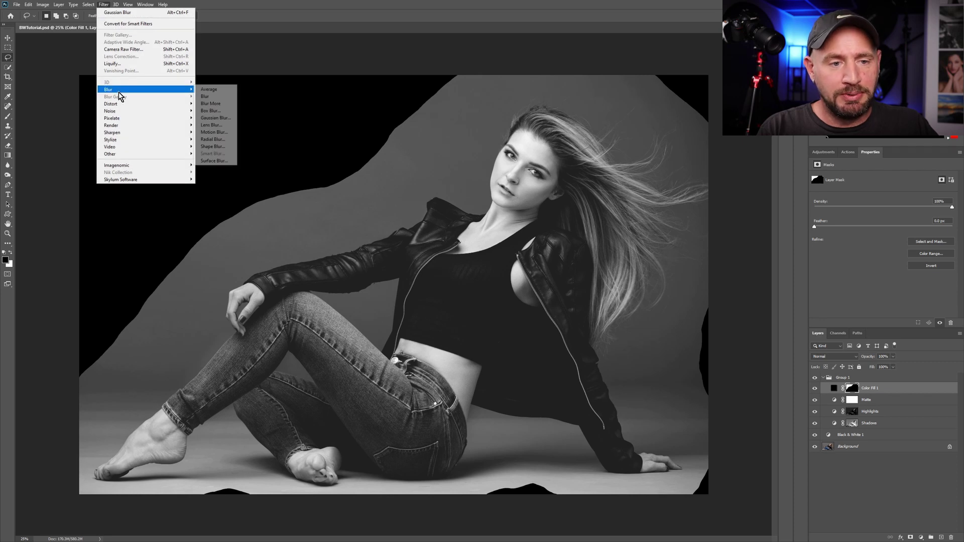
pyautogui.click(221, 118)
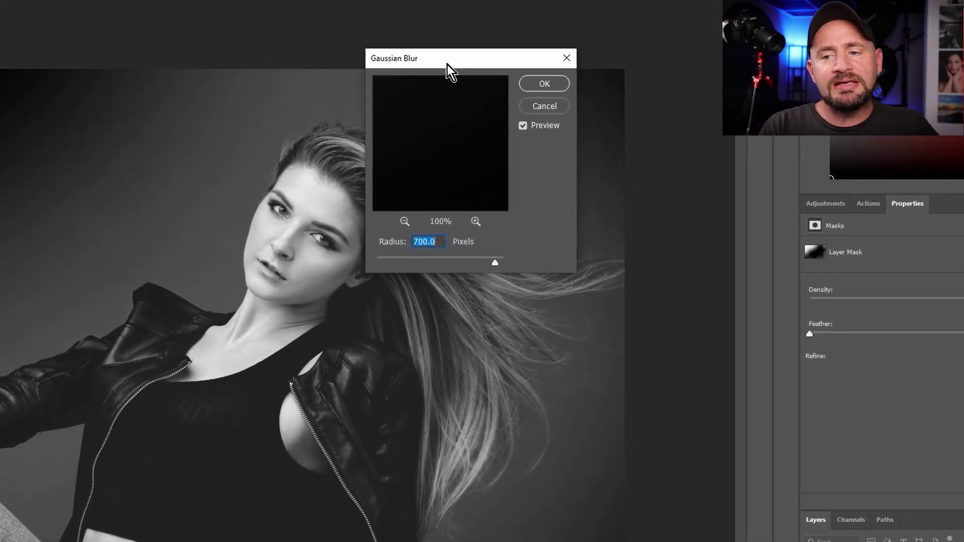
pyautogui.moveTo(433, 62); pyautogui.dragTo(582, 23)
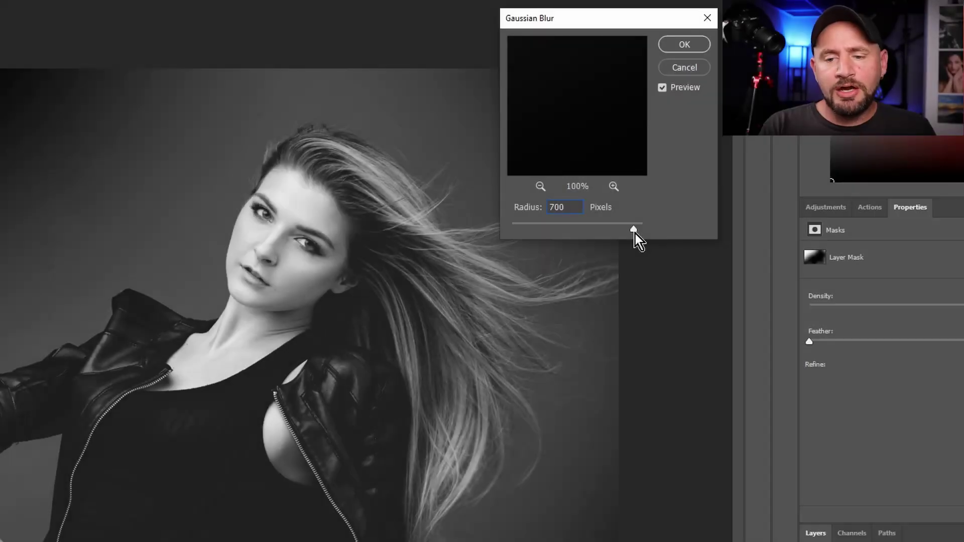
pyautogui.moveTo(635, 232); pyautogui.dragTo(616, 229)
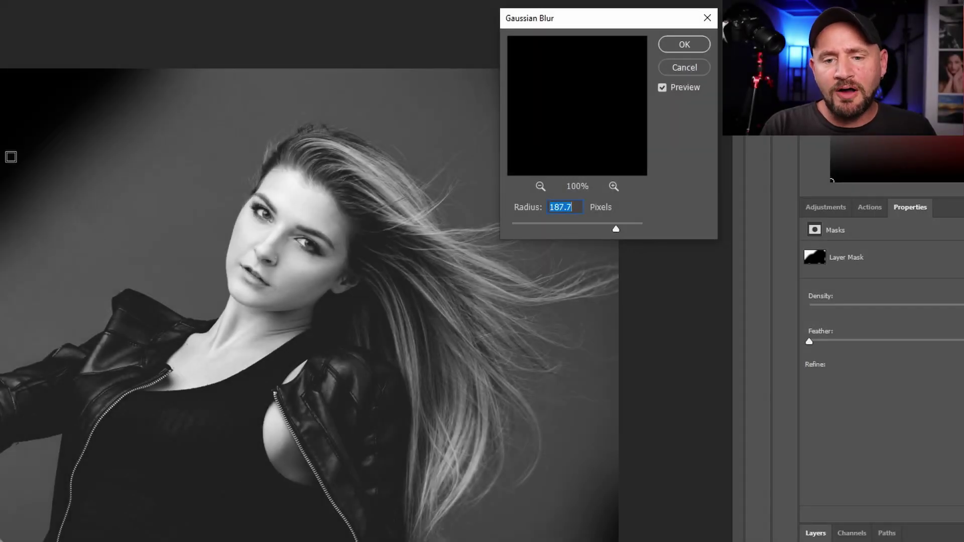
pyautogui.moveTo(615, 231); pyautogui.dragTo(619, 231)
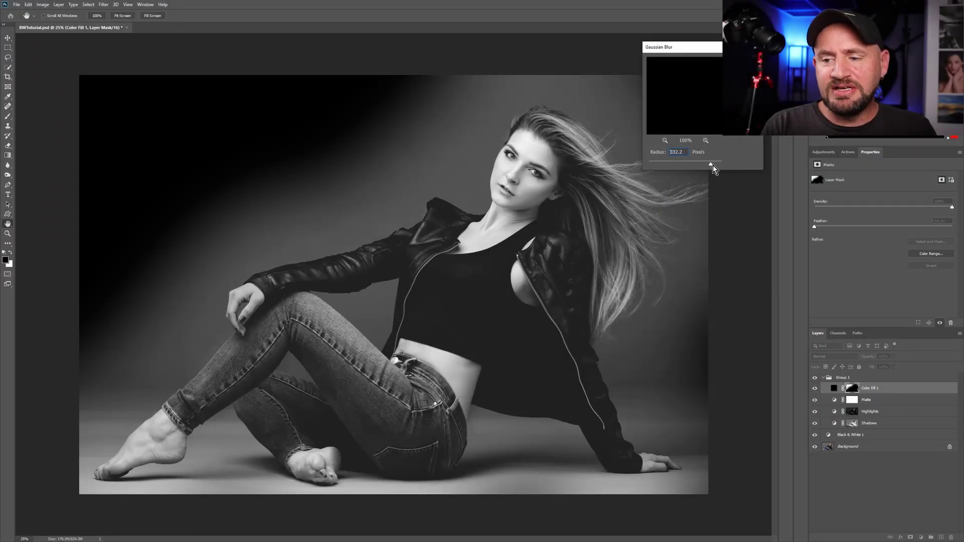
pyautogui.moveTo(713, 165); pyautogui.dragTo(713, 164)
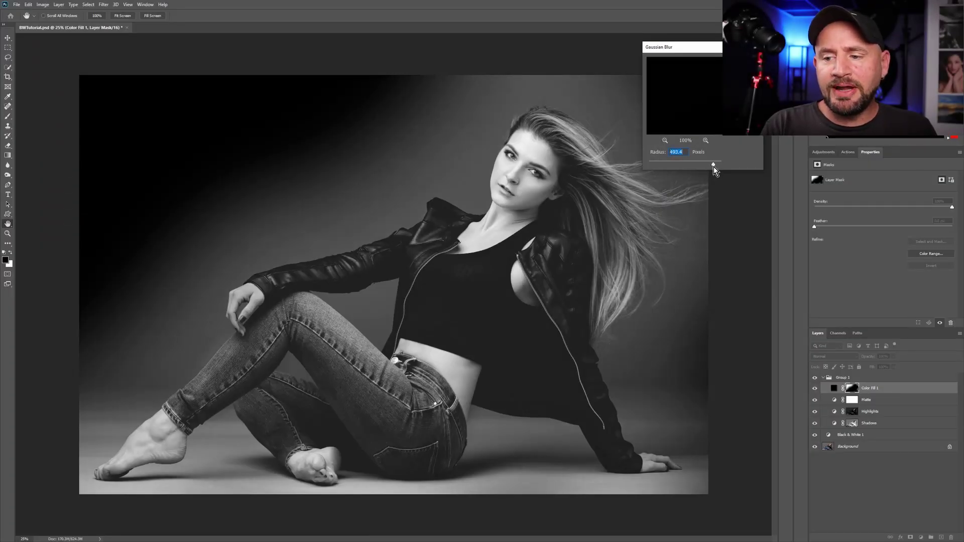
pyautogui.moveTo(713, 165); pyautogui.dragTo(716, 161)
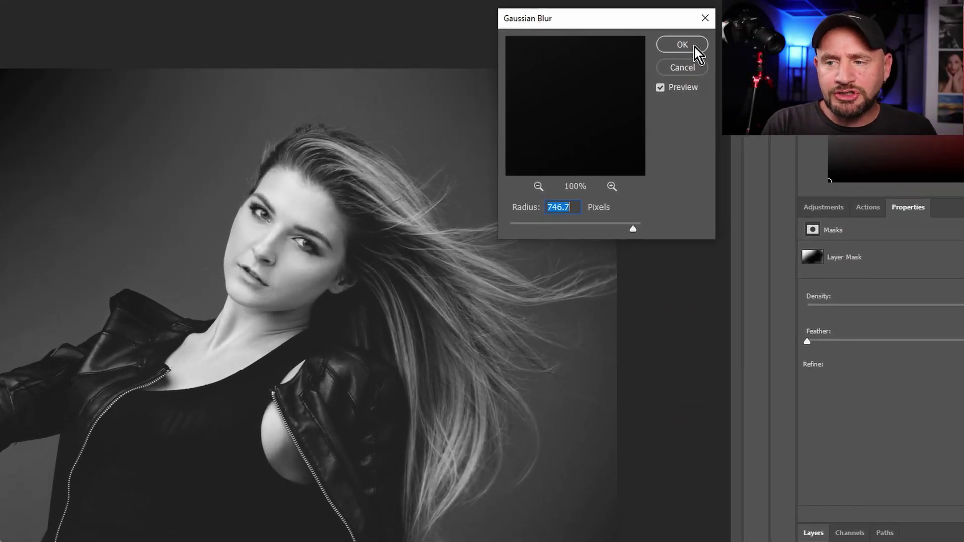
pyautogui.click(694, 47)
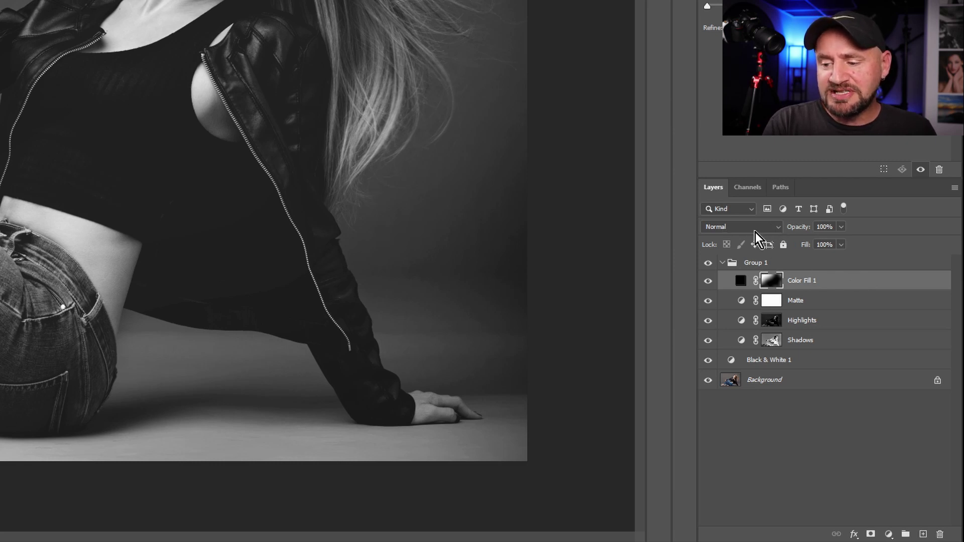
# - Set the Color Fill 1 layer's blend mode to Soft Light and compare the image with that layer off and on
pyautogui.click(781, 227)
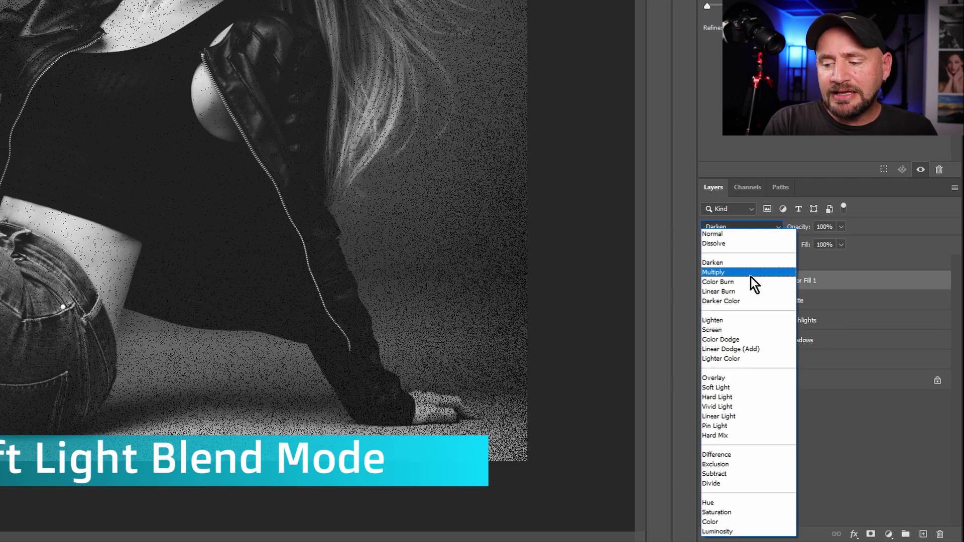
pyautogui.click(722, 388)
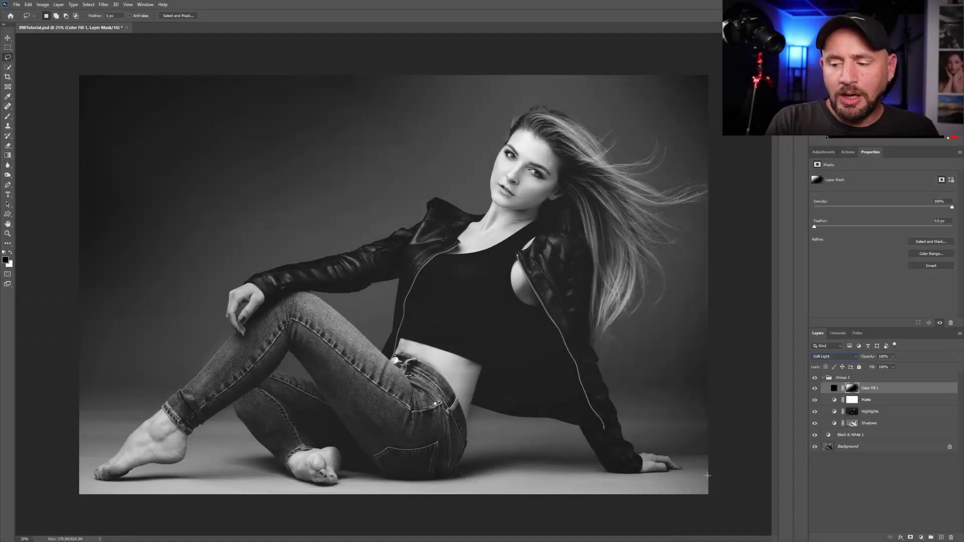
pyautogui.click(815, 391)
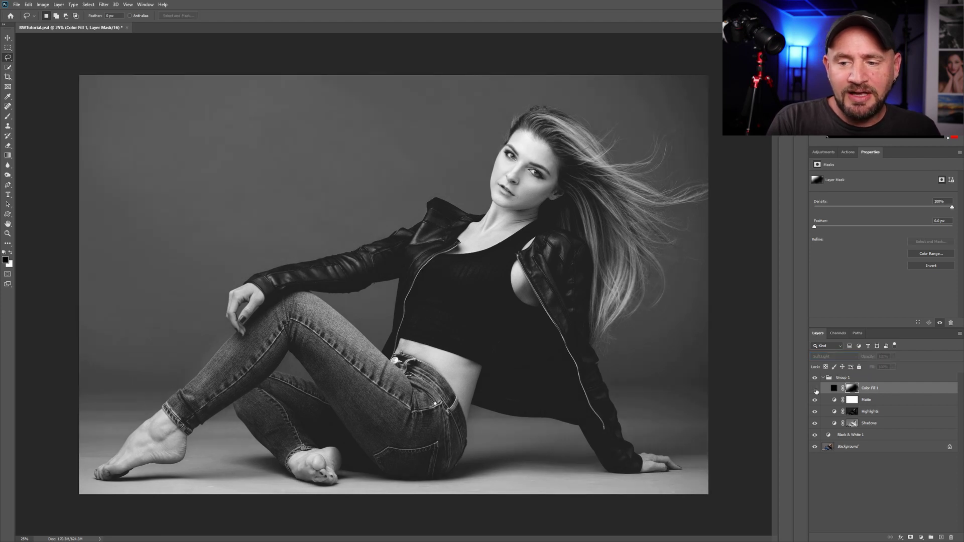
pyautogui.click(816, 391)
pyautogui.click(815, 391)
pyautogui.click(815, 391)
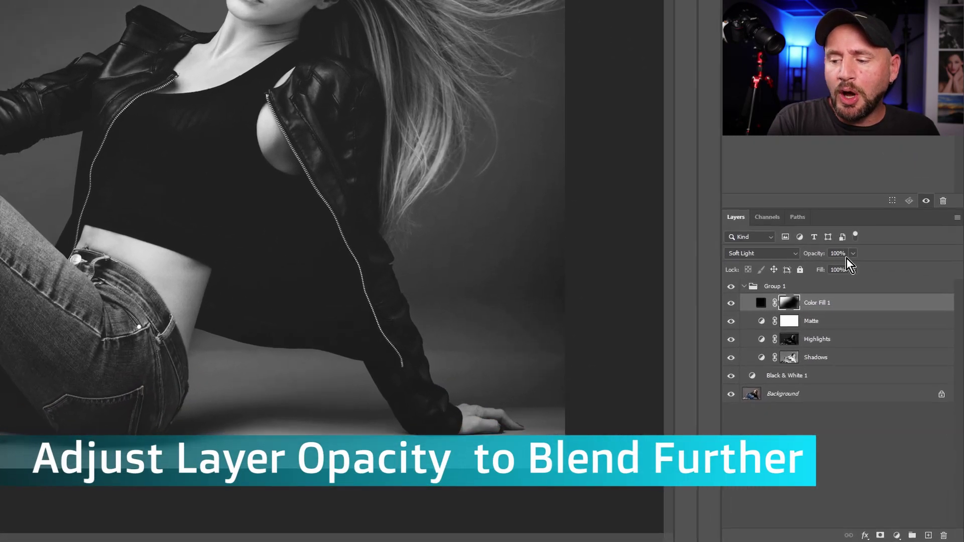
# - Lower the opacity of the Color Fill 1 layer to about 85% to soften the vignette
pyautogui.click(853, 254)
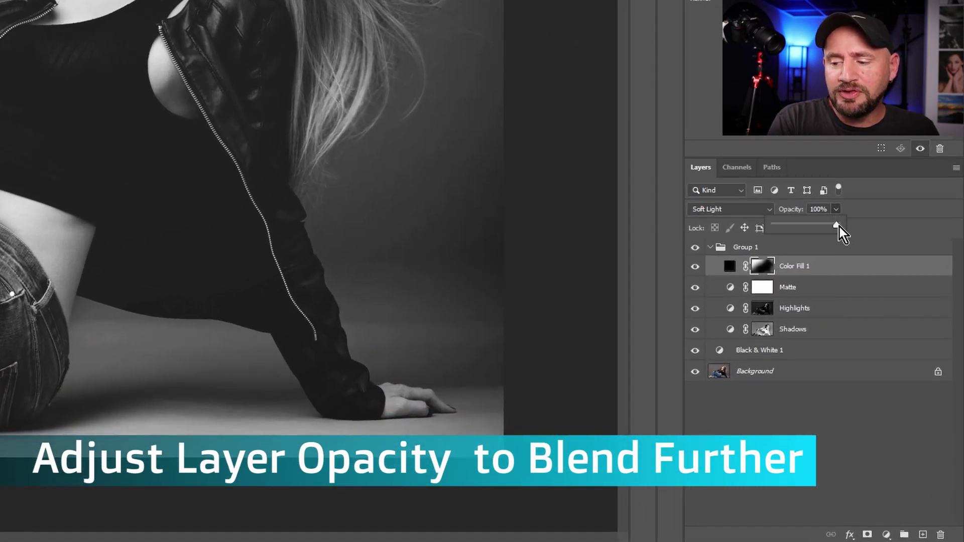
pyautogui.moveTo(837, 226); pyautogui.dragTo(813, 226)
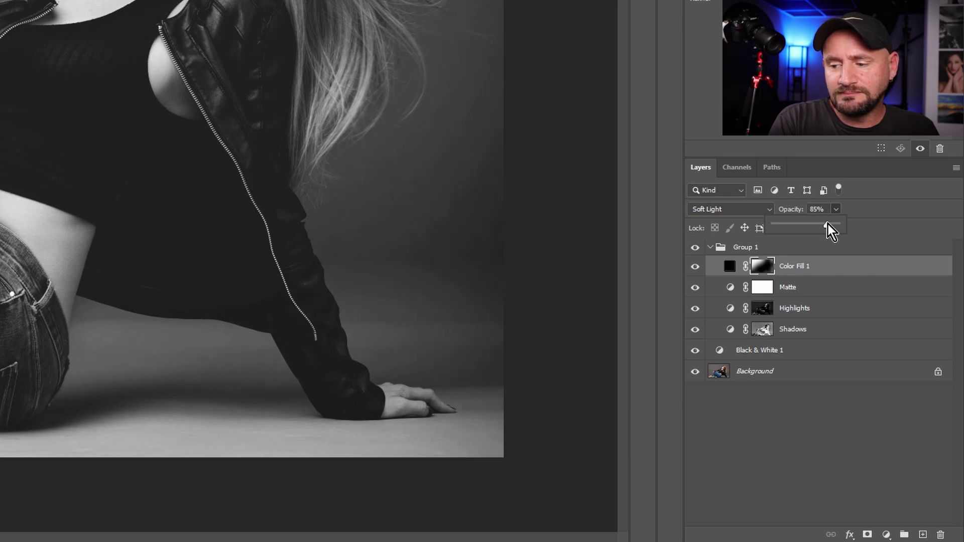
pyautogui.moveTo(827, 224); pyautogui.dragTo(827, 224)
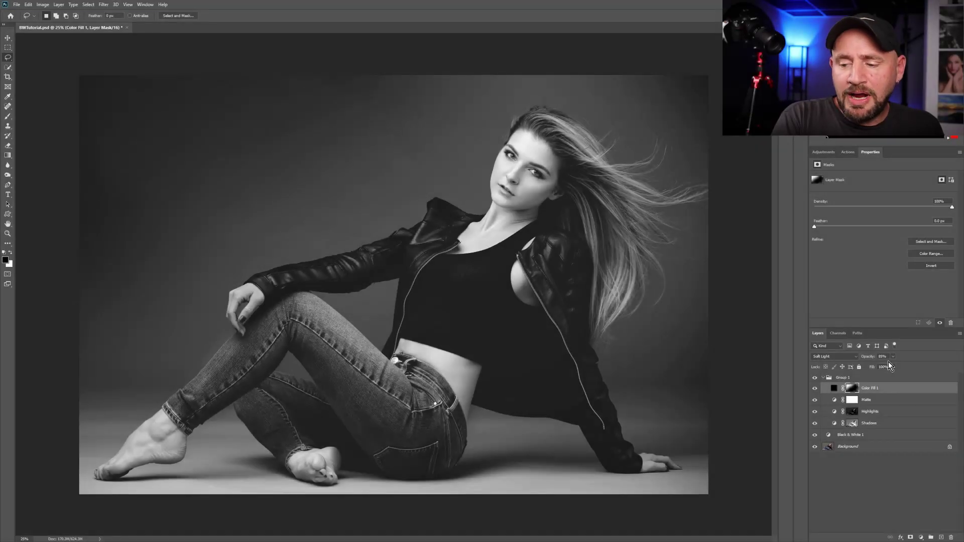
# - Compare the image with all of Group 1's adjustments off and on
pyautogui.click(815, 378)
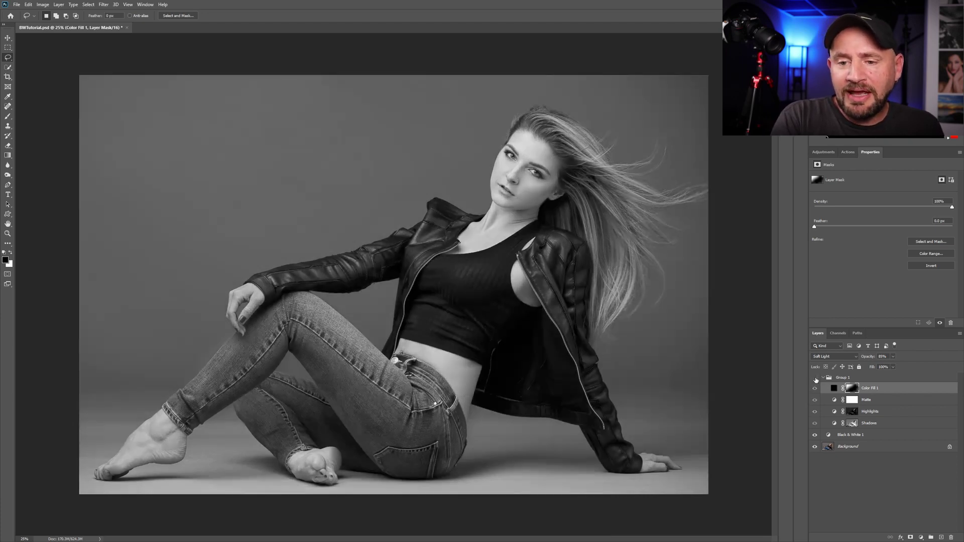
pyautogui.click(815, 379)
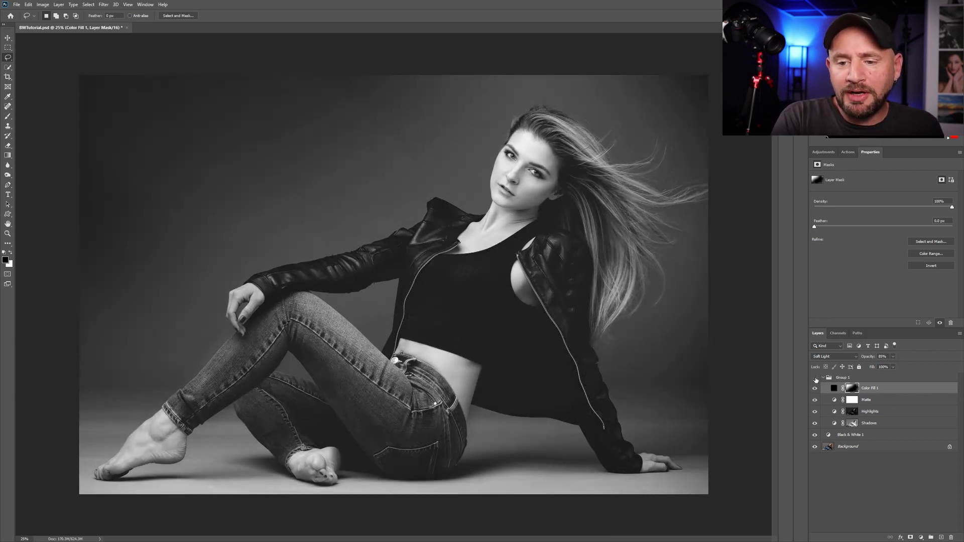
pyautogui.click(815, 378)
pyautogui.click(815, 378)
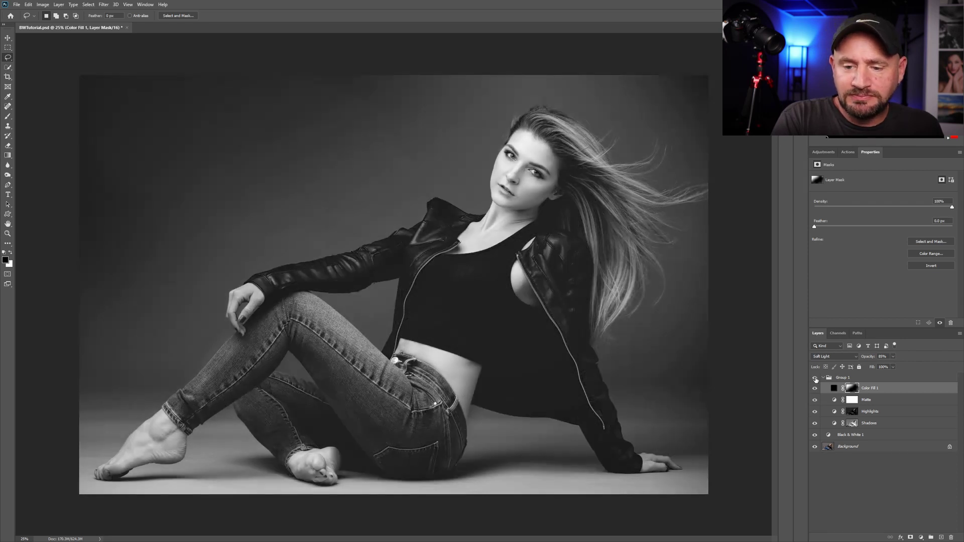